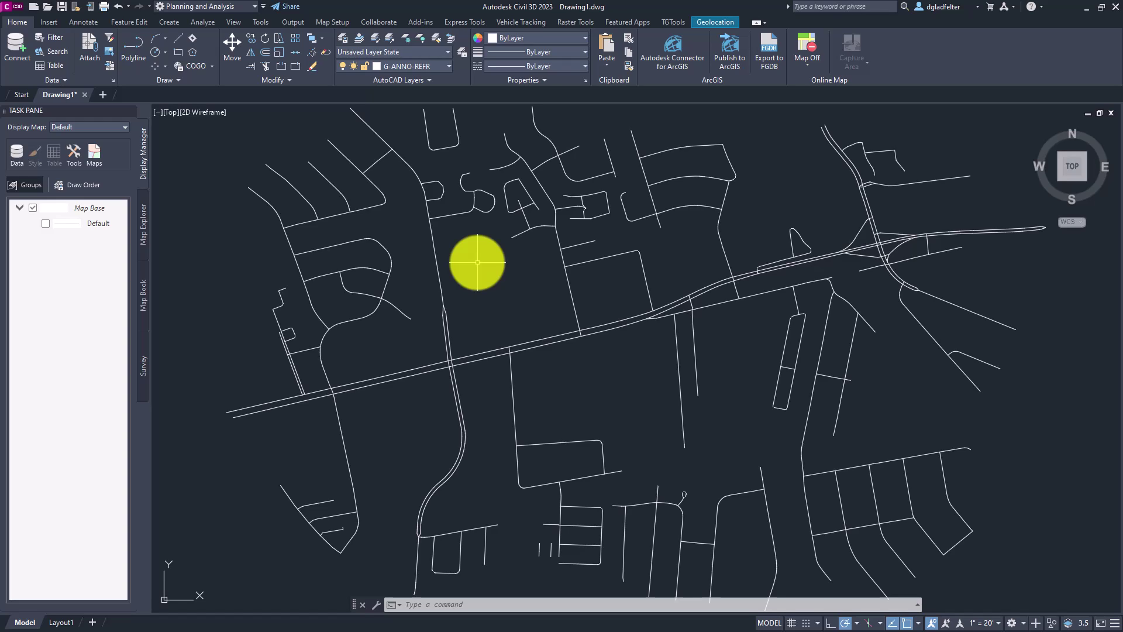
# Step: Show one road centerline's object data in Properties: Erich Road, Secondary Collector, speed 25
pyautogui.click(573, 291)
pyautogui.rightClick(530, 291)
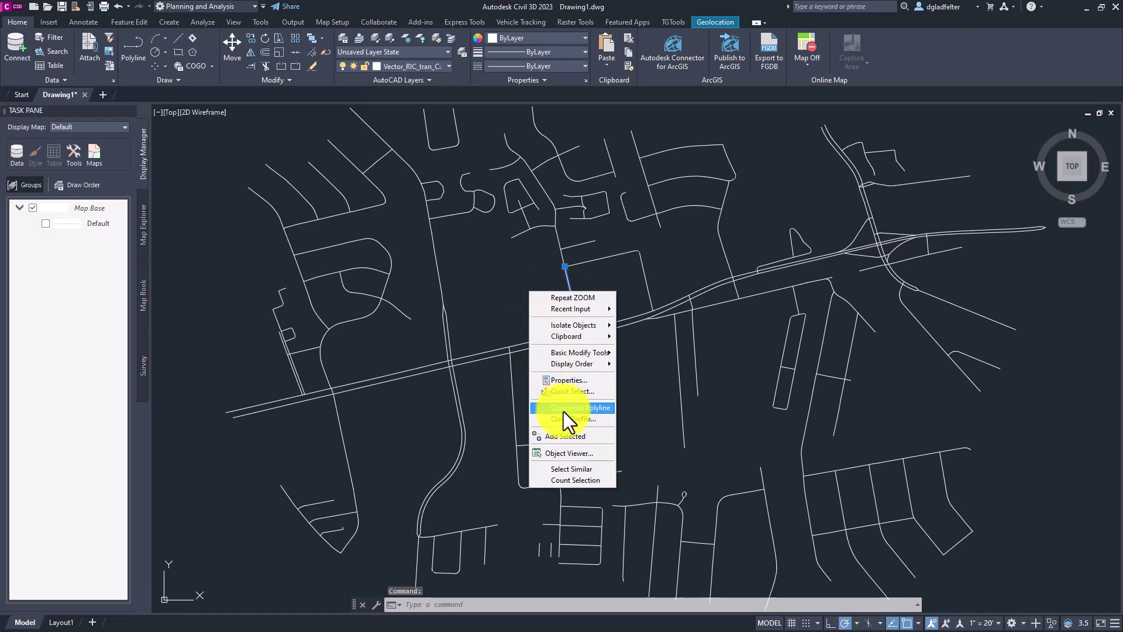
pyautogui.click(556, 382)
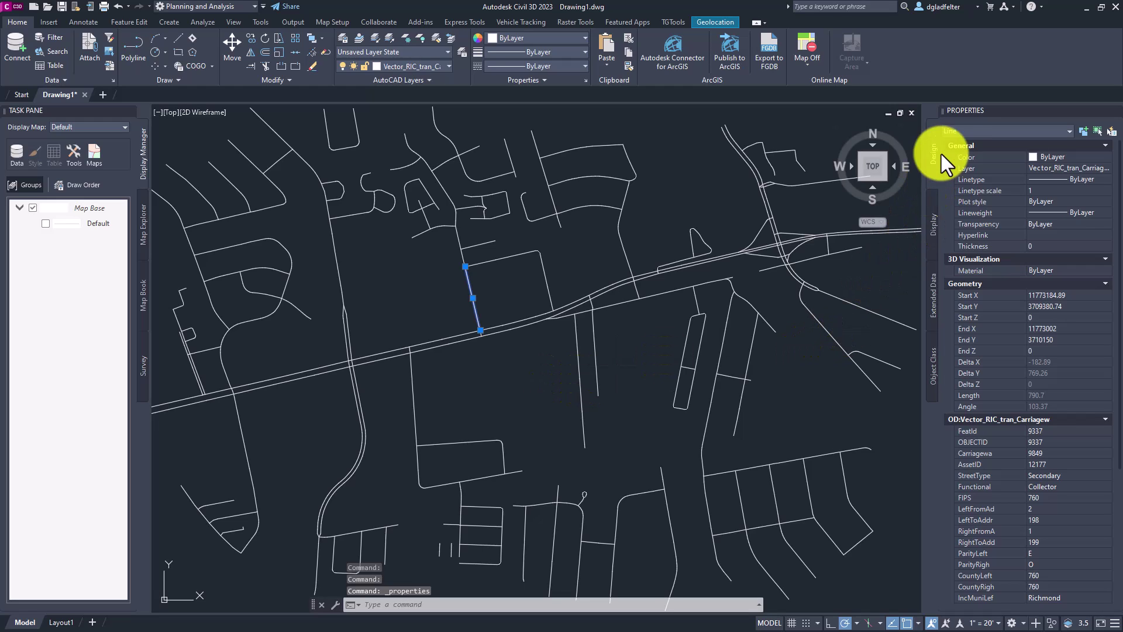
pyautogui.scroll(-6, 1021, 484)
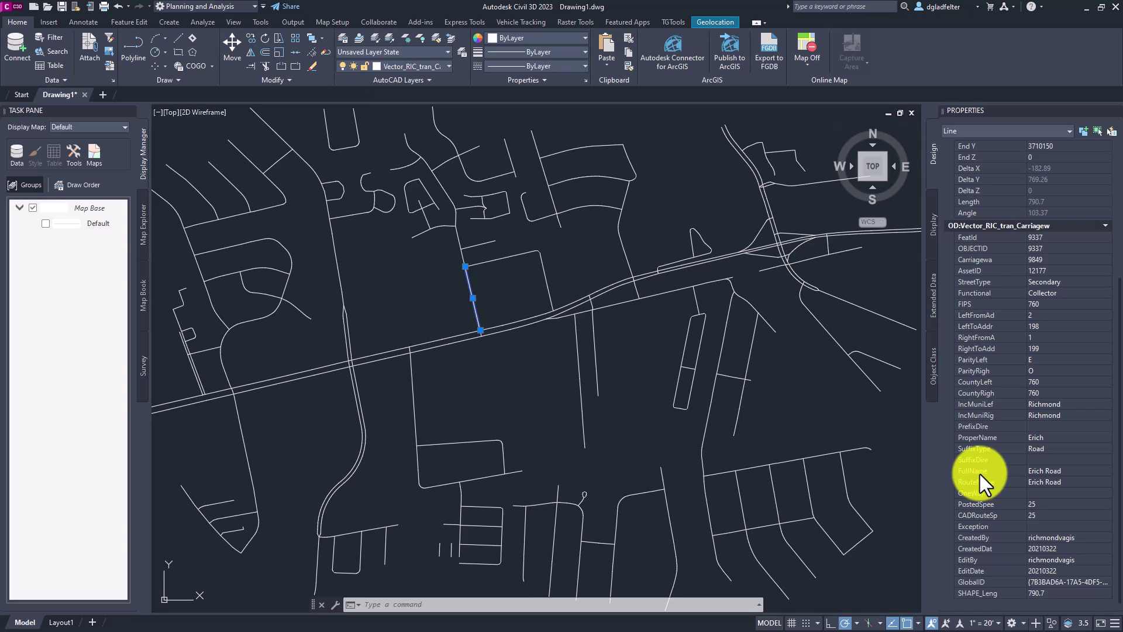
# Step: Deselect the line, zoom and pan to fit the whole road network, and switch to View
pyautogui.press('Escape')
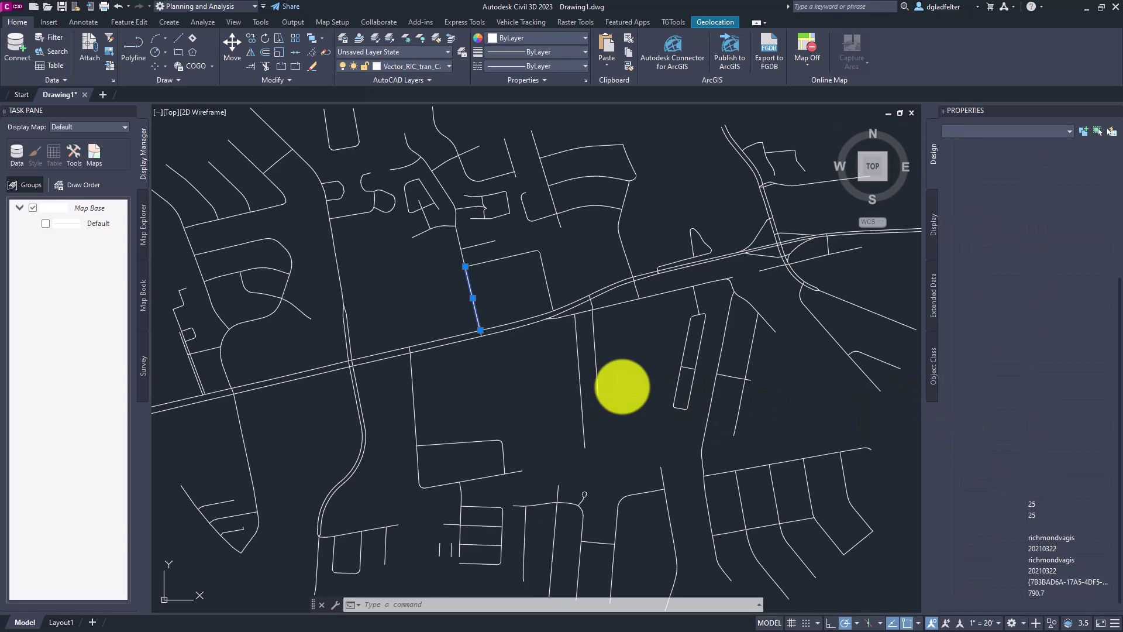
pyautogui.scroll(-5, 623, 386)
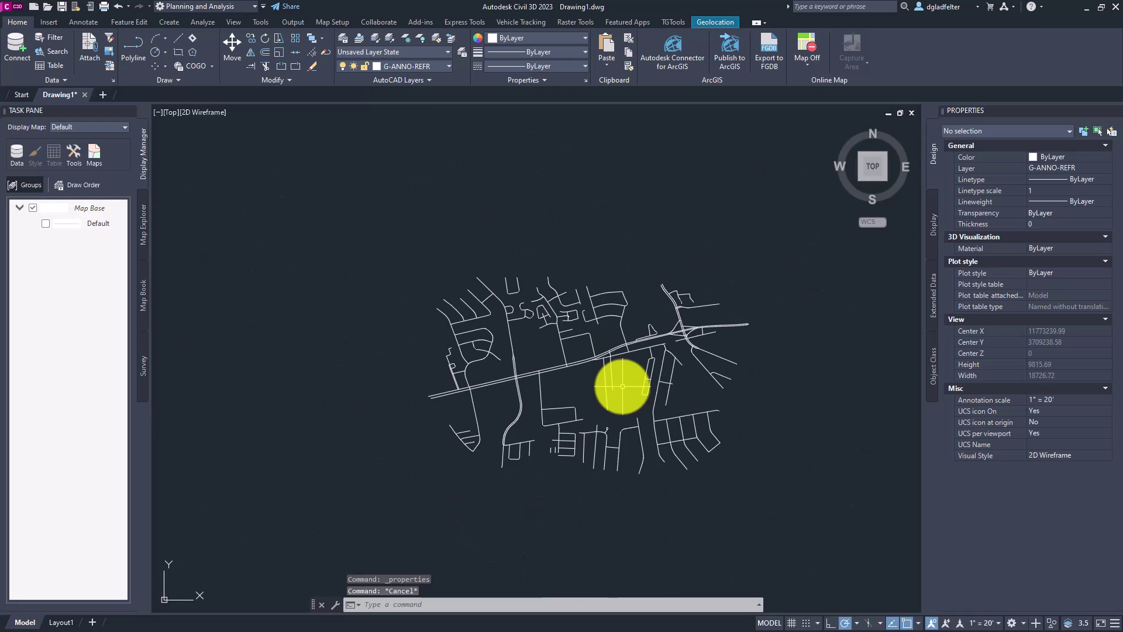
pyautogui.moveTo(622, 386); pyautogui.dragTo(631, 397, button='middle')
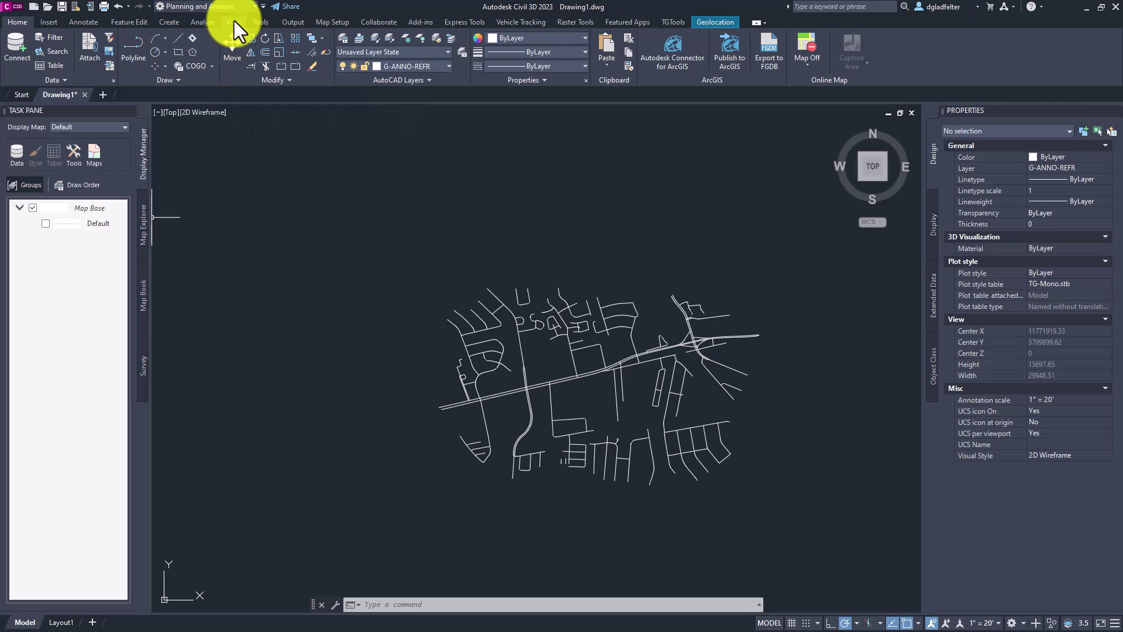
pyautogui.click(234, 22)
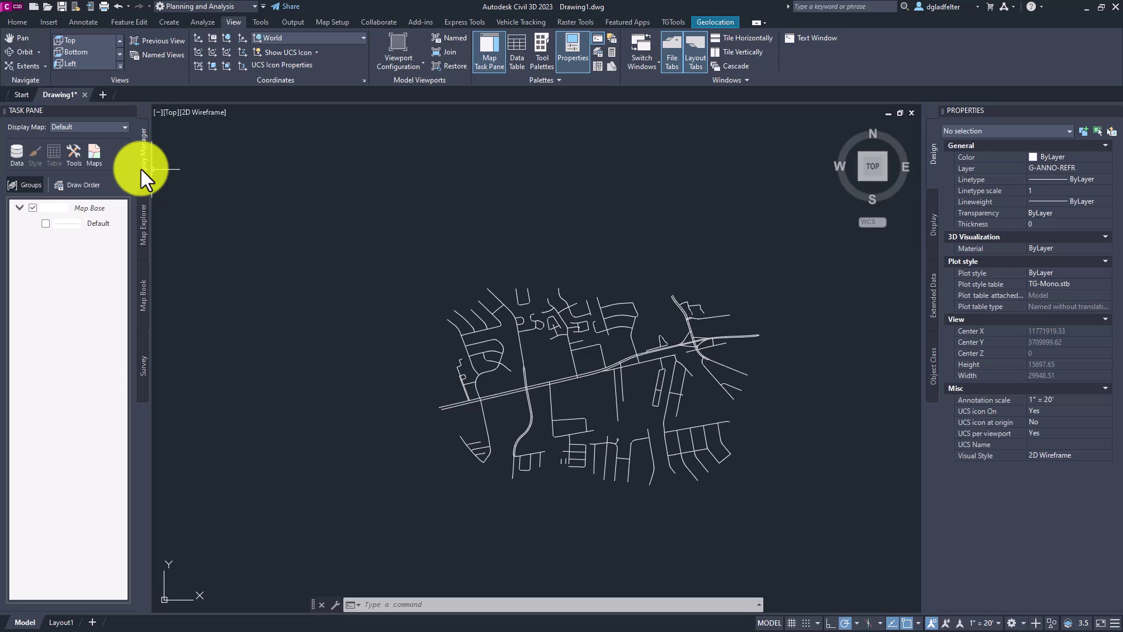
# Step: Create SHP connection SHP_1 to the Vector_RIC_tran_Carriageway.shp file
pyautogui.click(17, 155)
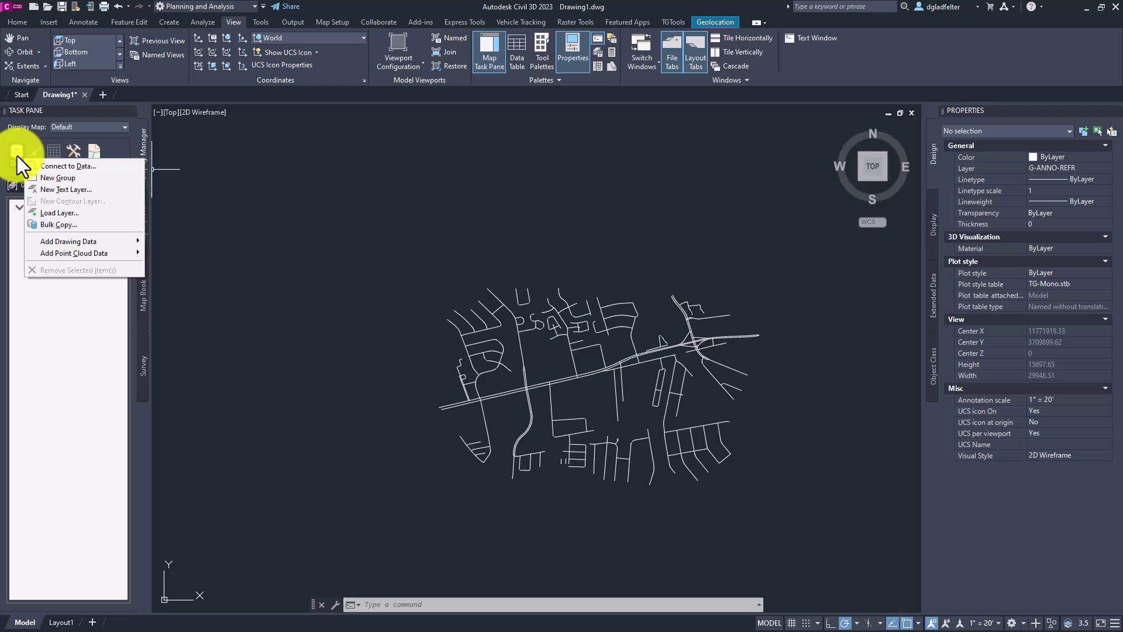
pyautogui.click(85, 170)
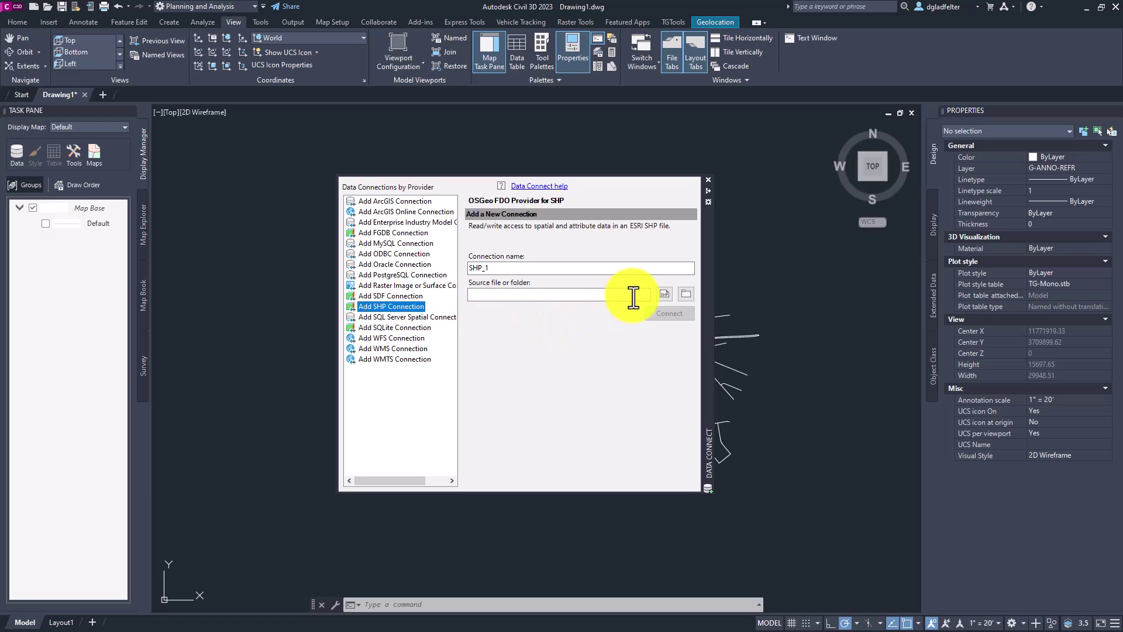
pyautogui.click(665, 298)
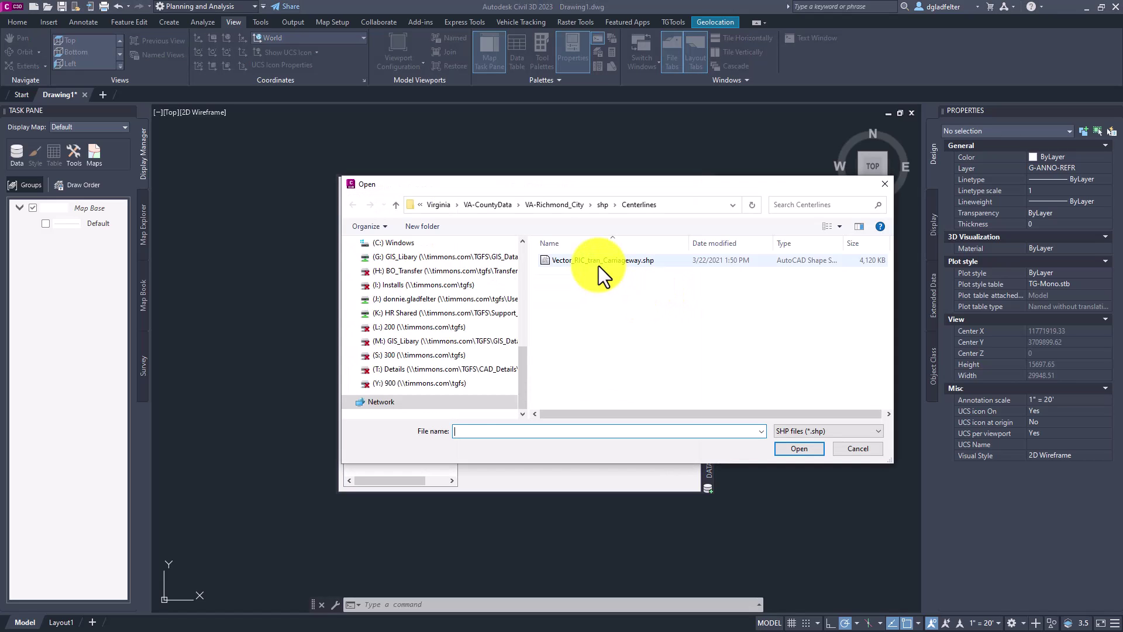
pyautogui.click(595, 259)
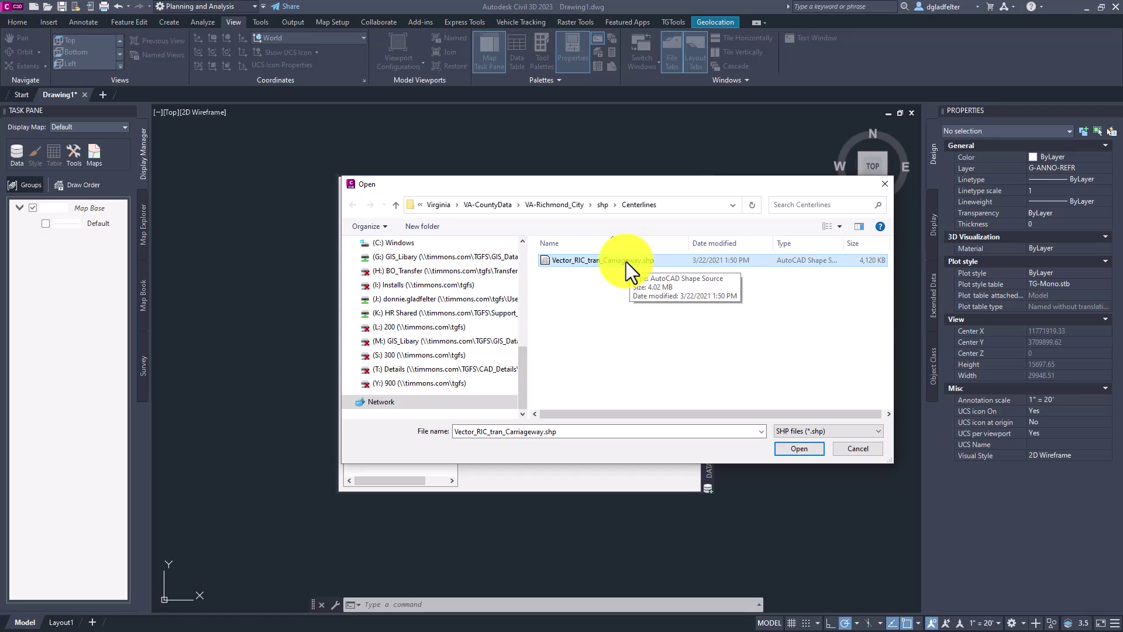
pyautogui.click(788, 447)
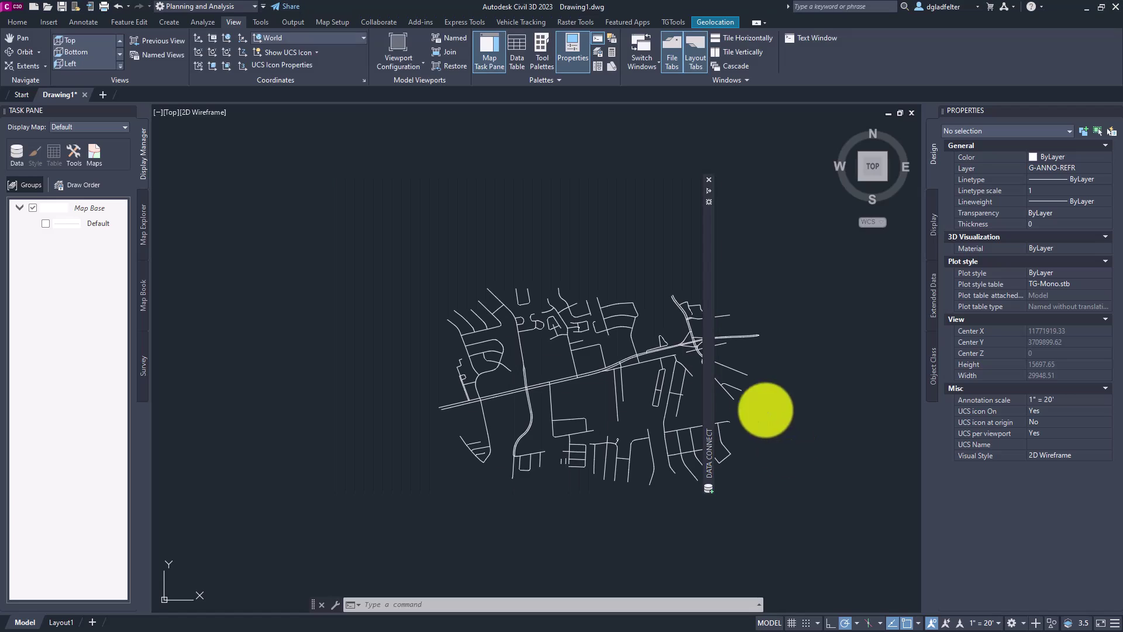
pyautogui.moveTo(705, 218)
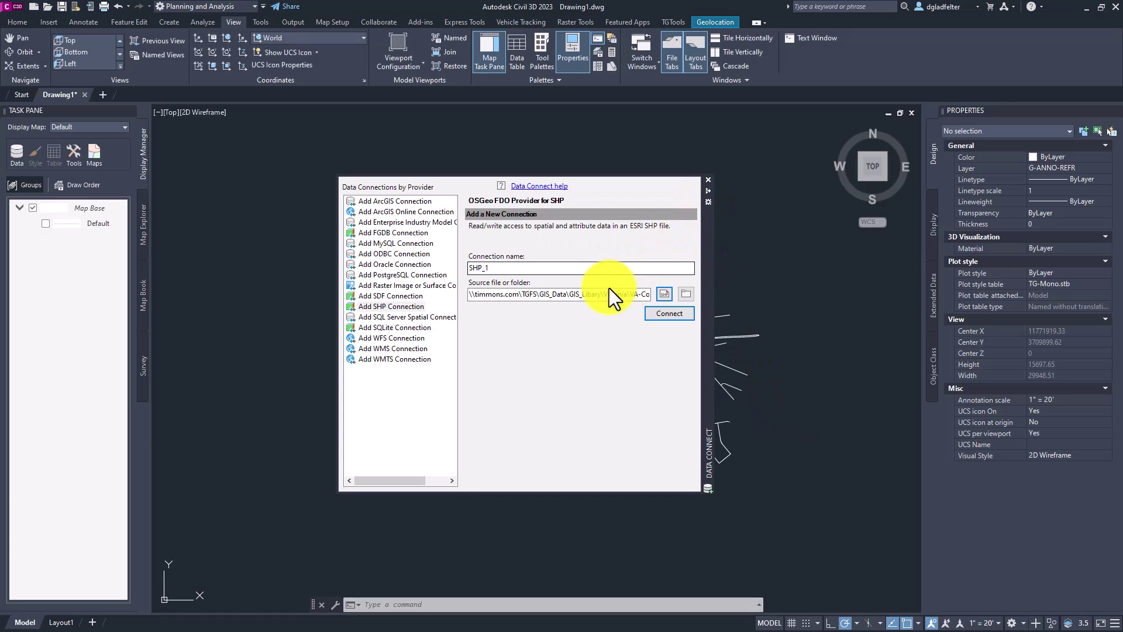
pyautogui.click(659, 314)
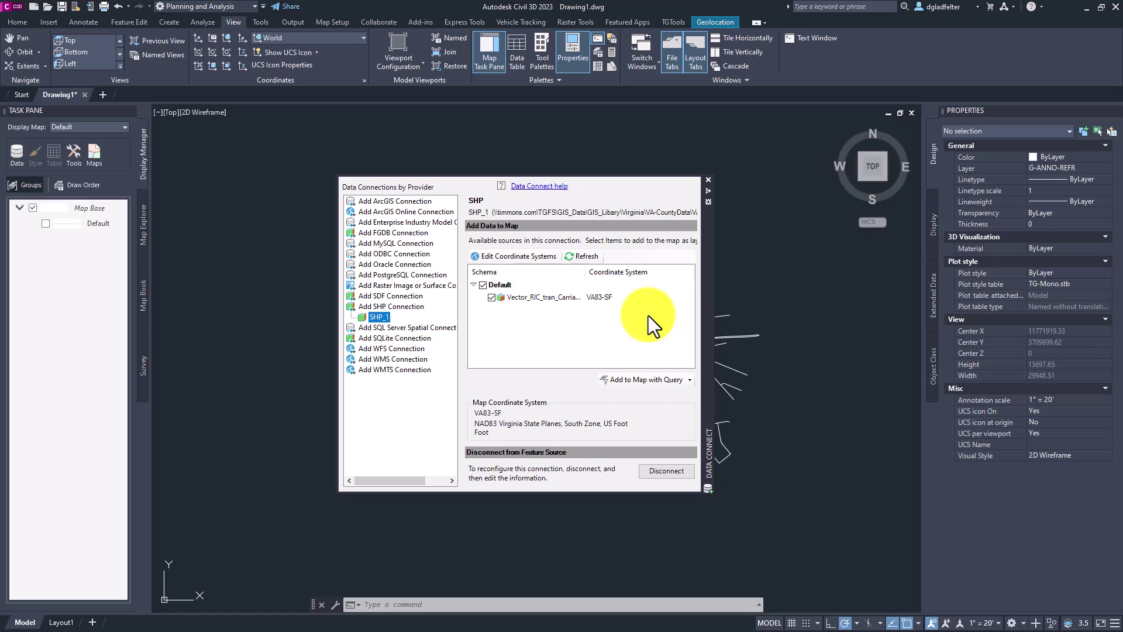
# Step: Add the Vector_RIC_tran_Carriageway layer using Add to Map with Query
pyautogui.moveTo(568, 301)
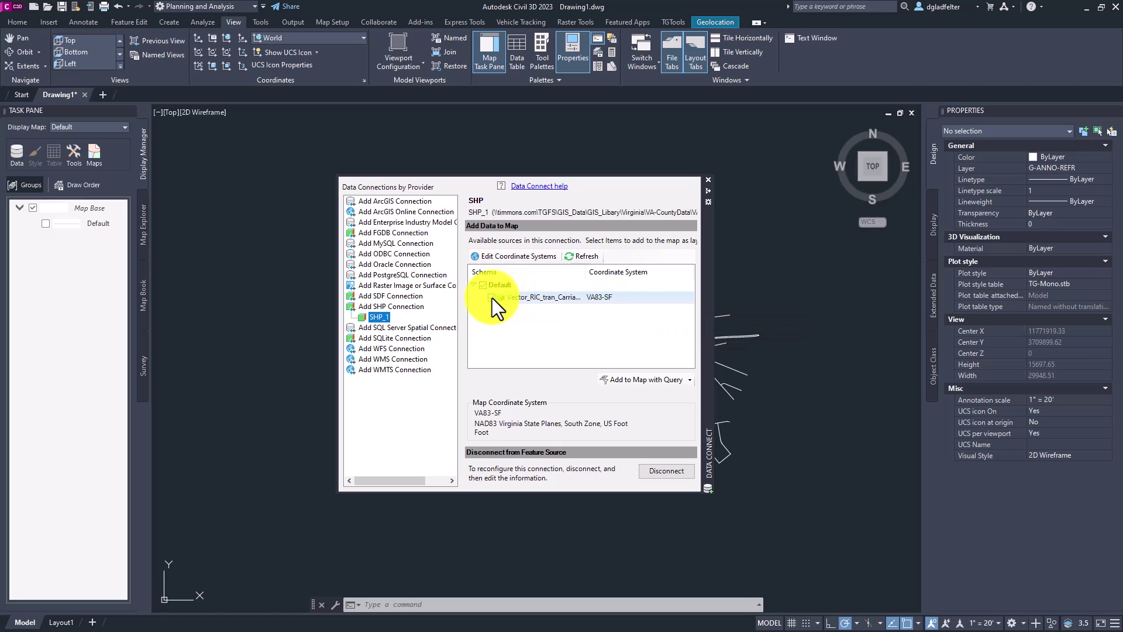
pyautogui.moveTo(523, 294)
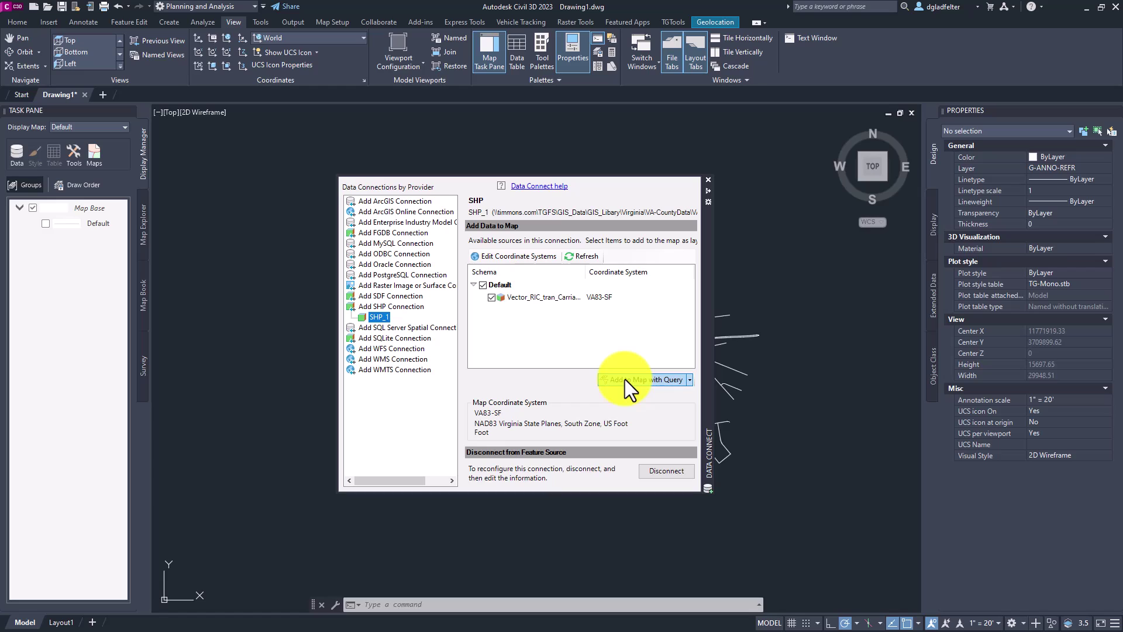
pyautogui.click(691, 380)
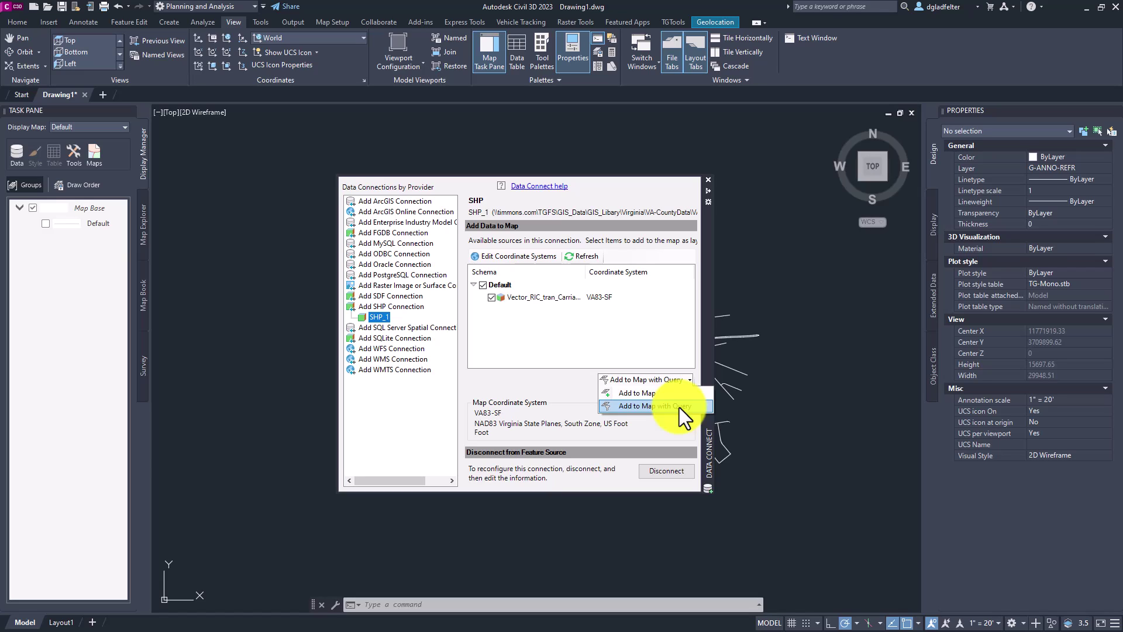
pyautogui.click(679, 407)
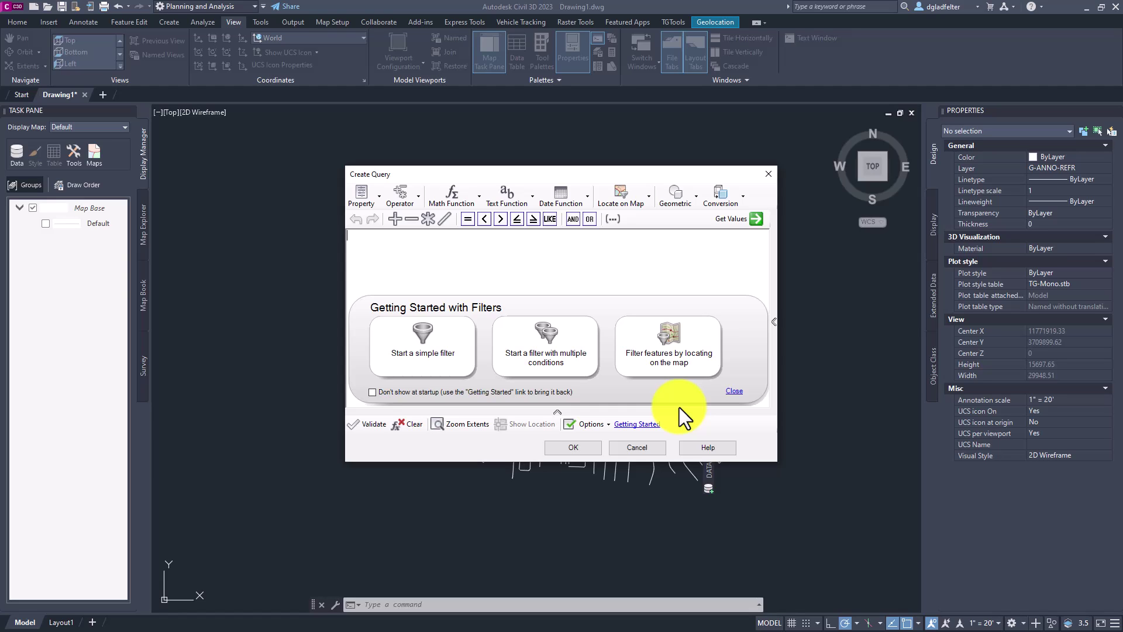
# Step: Add a Locate-on-Map rectangle condition enclosing the existing road network to the query
pyautogui.click(630, 192)
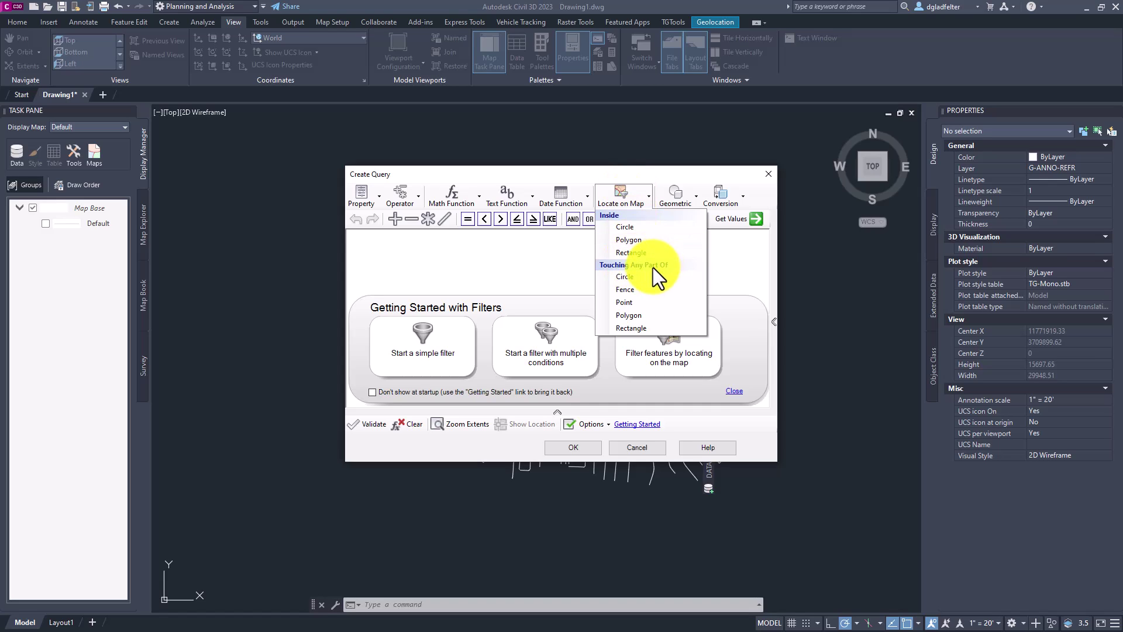
pyautogui.click(638, 327)
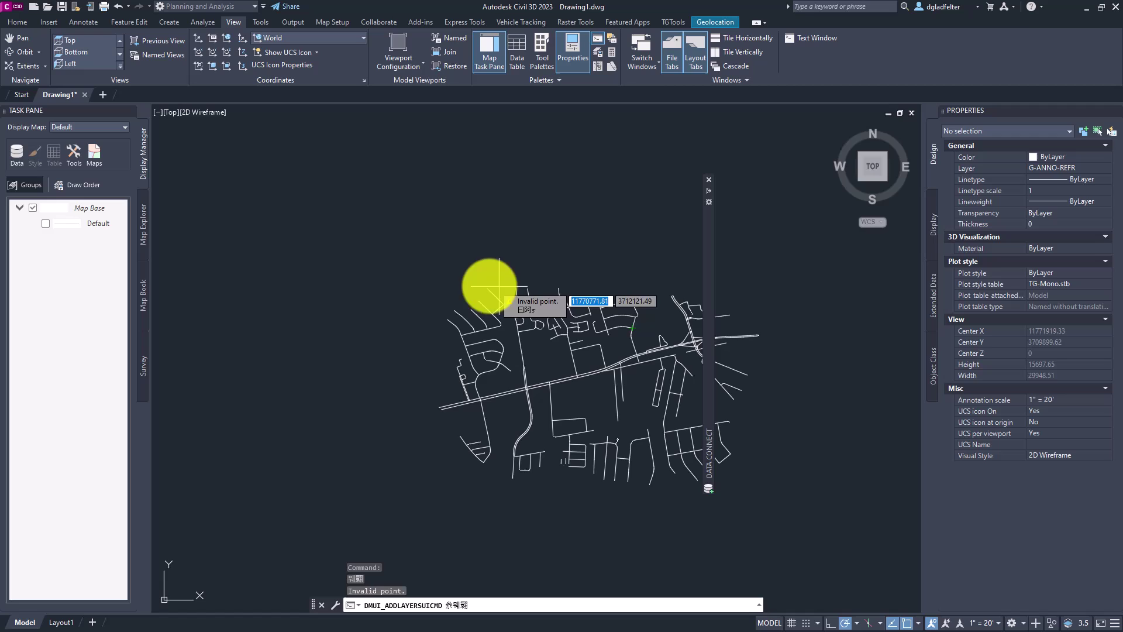
pyautogui.click(443, 288)
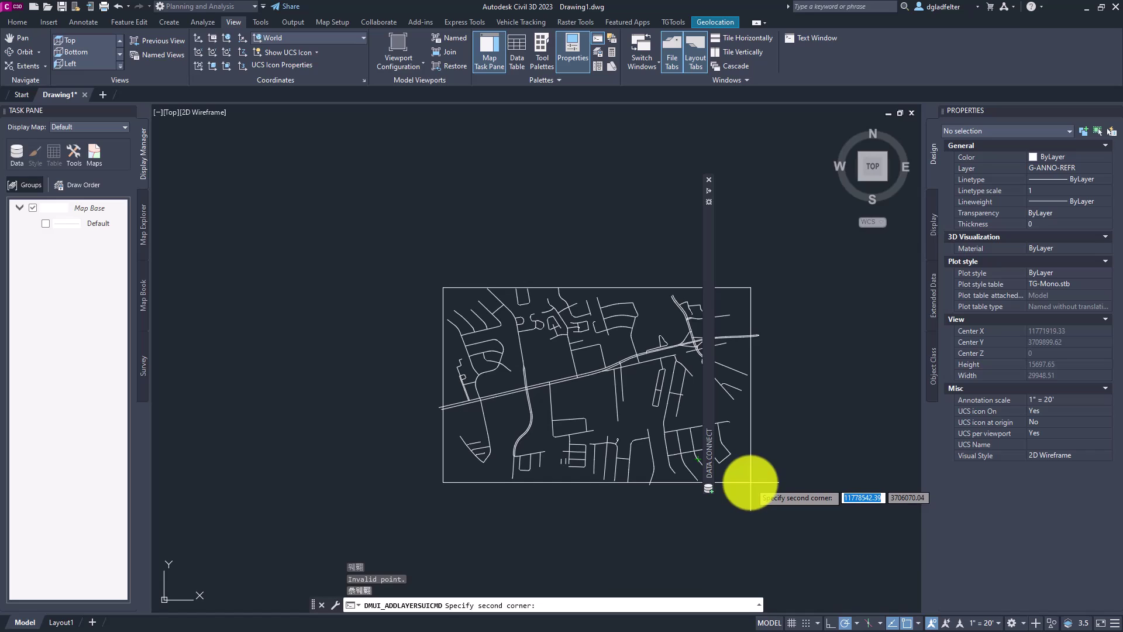
pyautogui.click(731, 480)
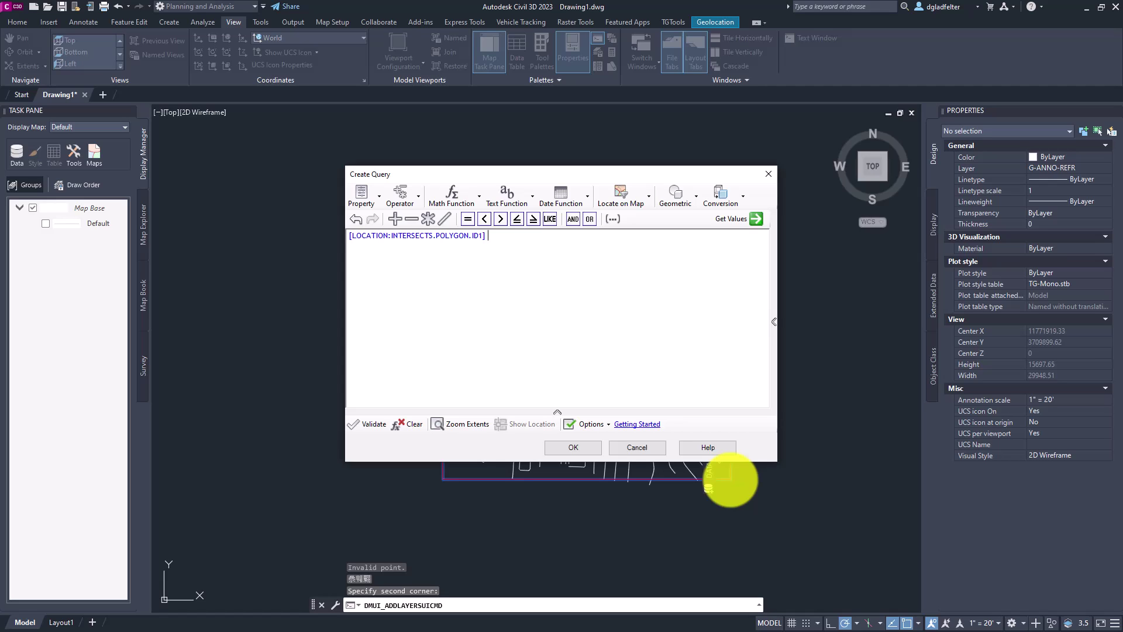
# Step: Run the query to load the carriageway centerlines, close Data Connect, and select the new layer
pyautogui.click(586, 454)
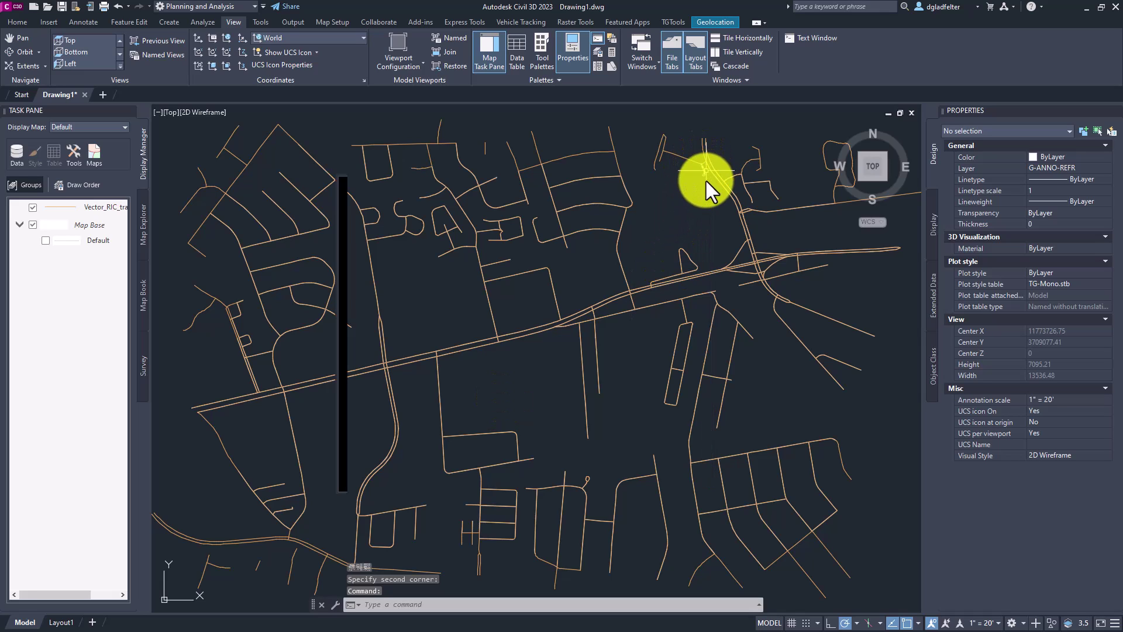
pyautogui.click(708, 181)
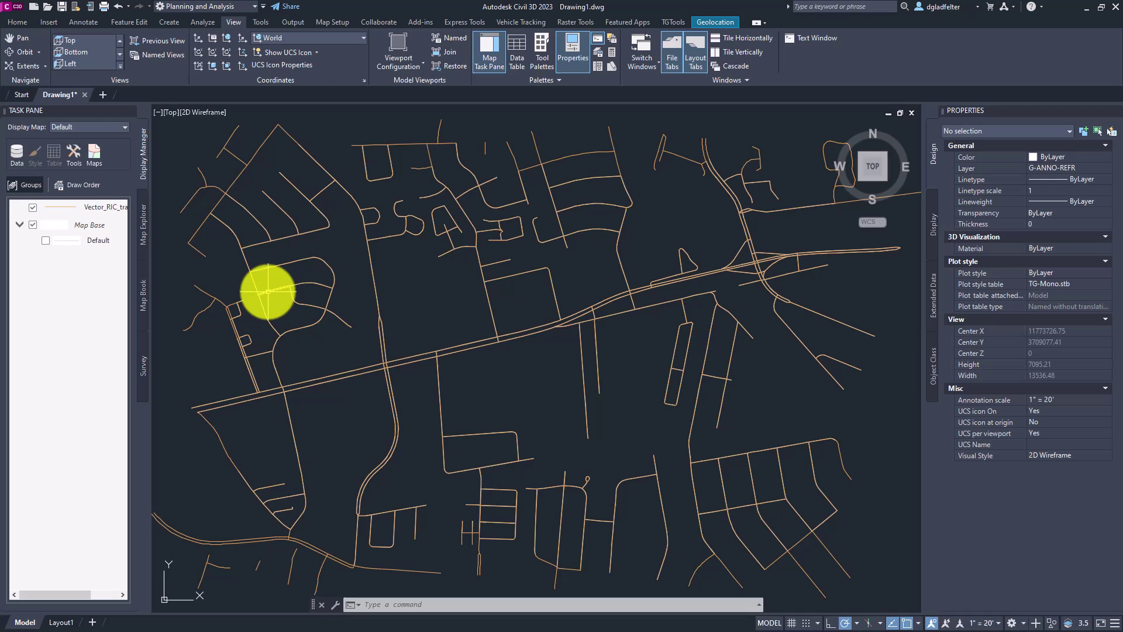
pyautogui.moveTo(268, 291)
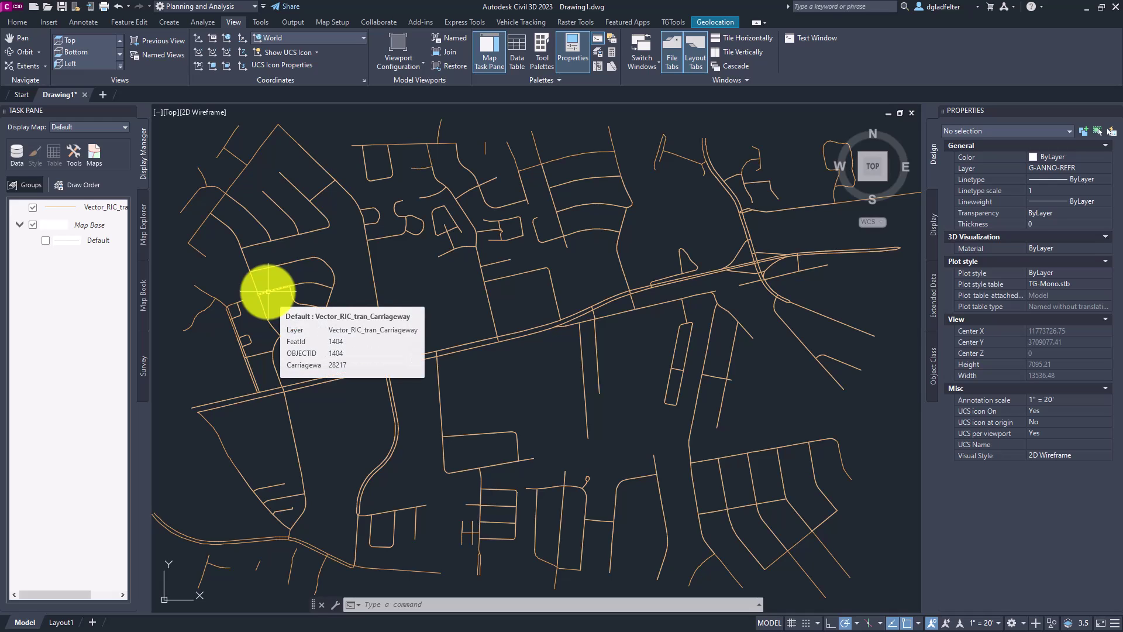
pyautogui.click(62, 209)
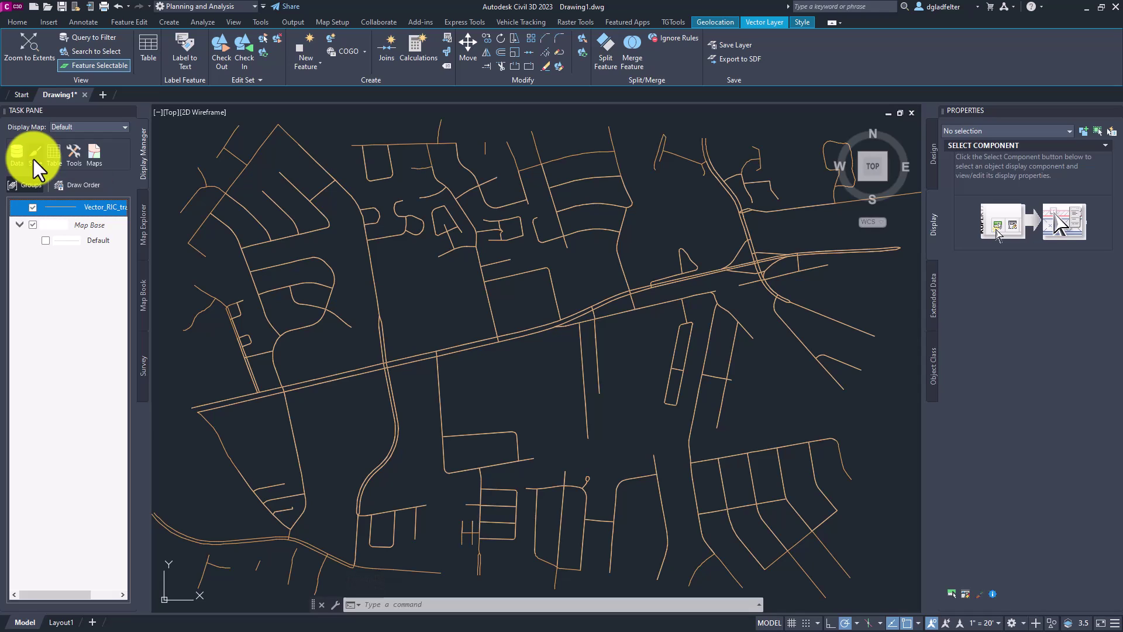
# Step: Open the Style Editor for the Vector_RIC_tran_Carriageway layer
pyautogui.moveTo(93, 215)
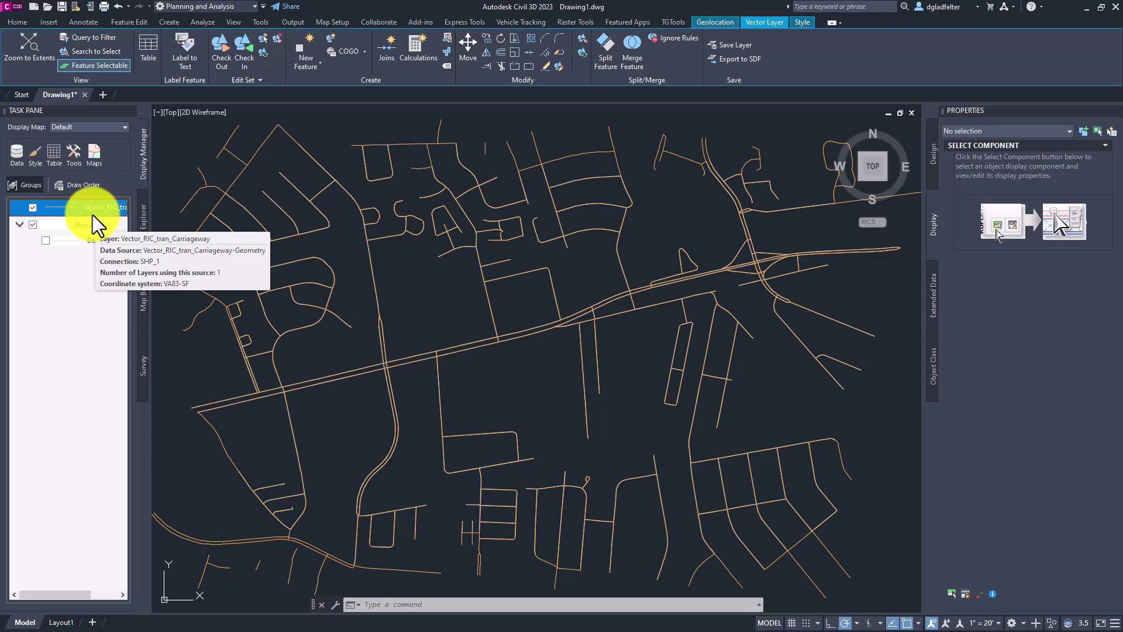
pyautogui.click(37, 157)
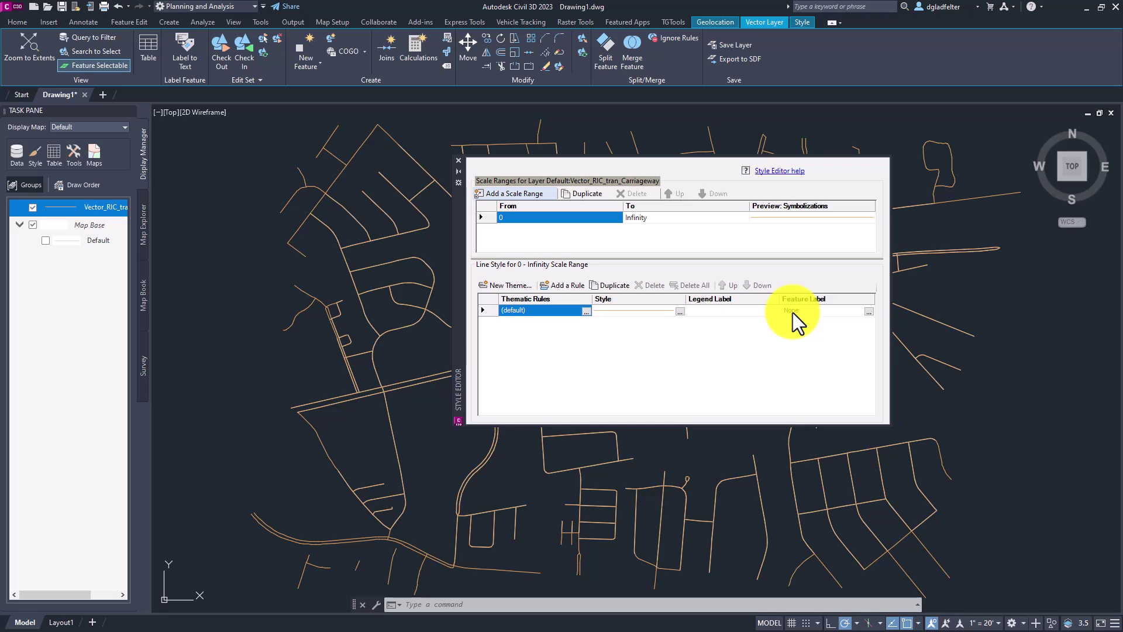
# Step: Open the feature label settings and add a new label to the carriageway style
pyautogui.click(869, 312)
pyautogui.click(868, 313)
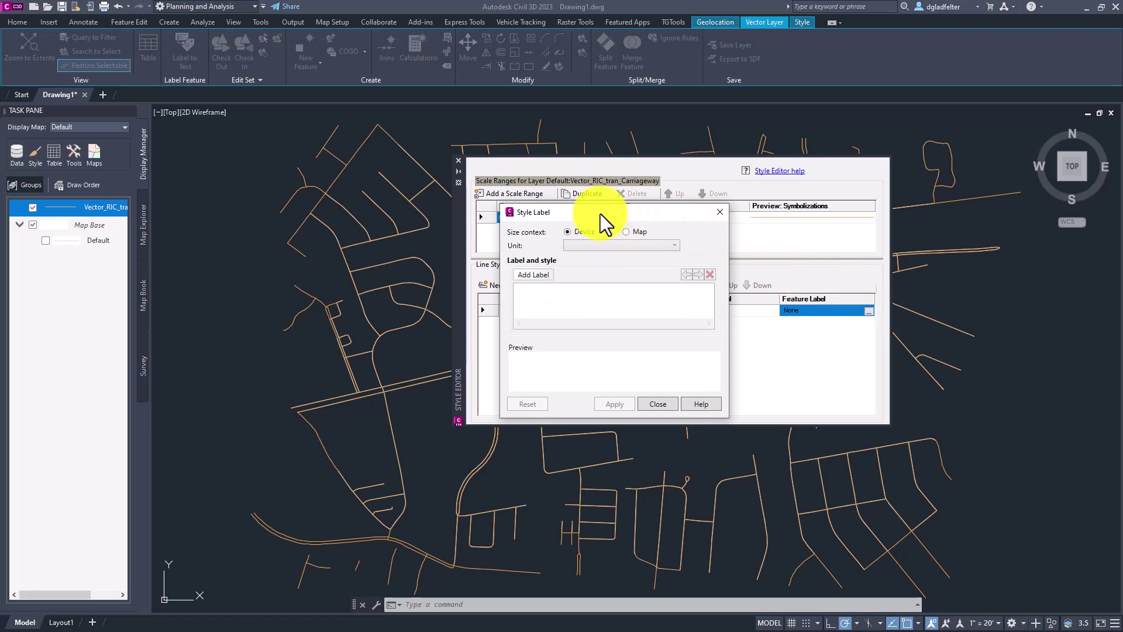
pyautogui.click(528, 275)
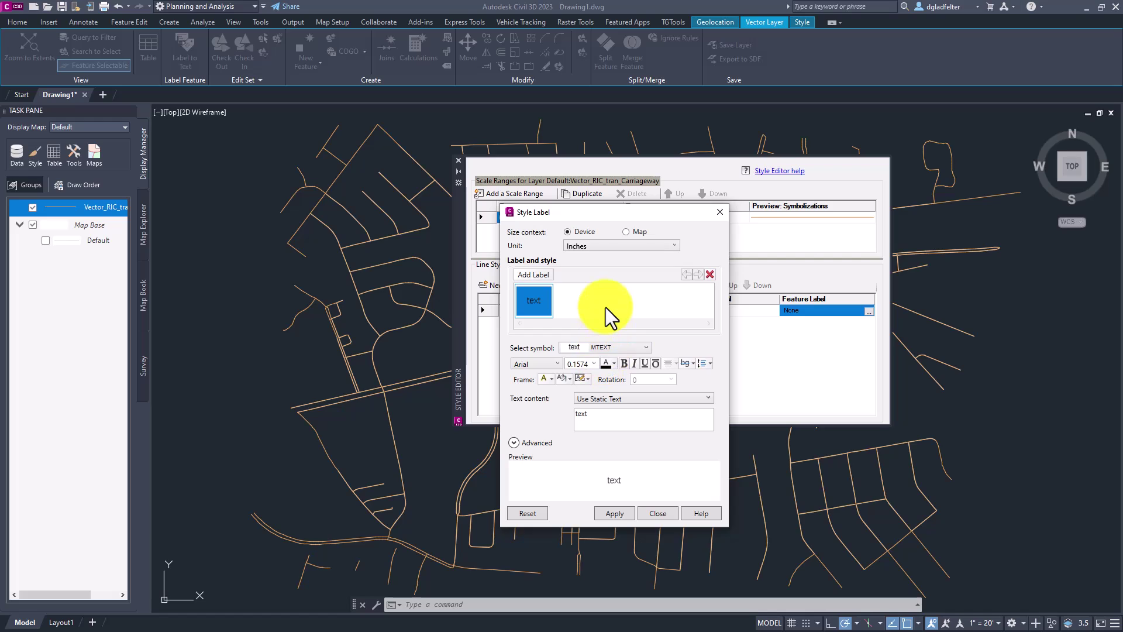
# Step: Size the label in Map units of Feet and use MTEXT as its symbol
pyautogui.click(630, 234)
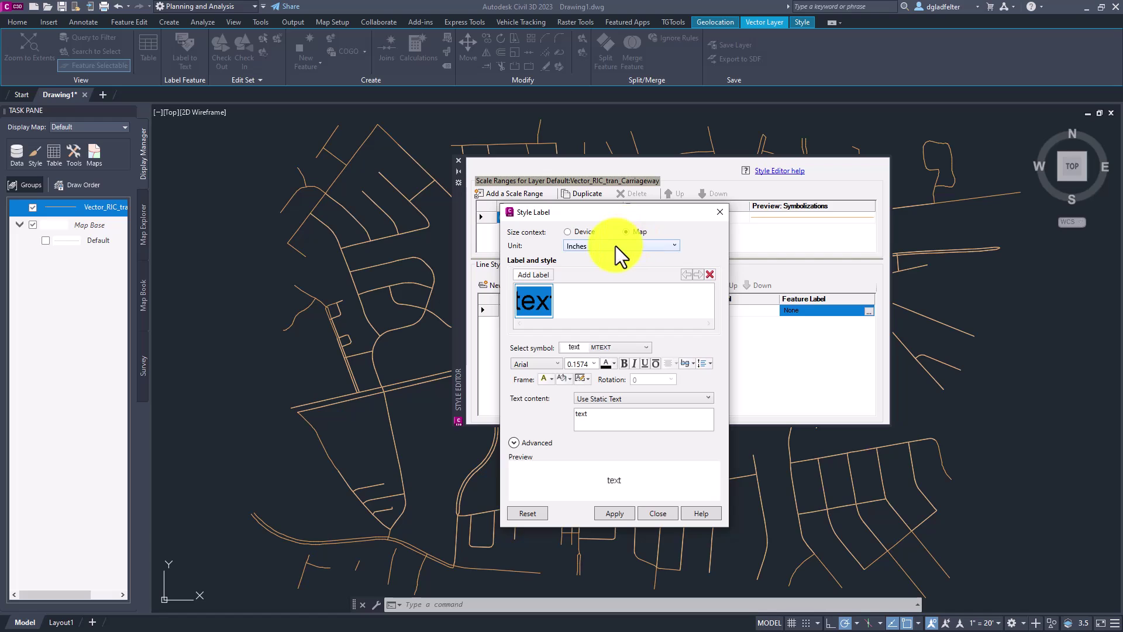
pyautogui.click(604, 246)
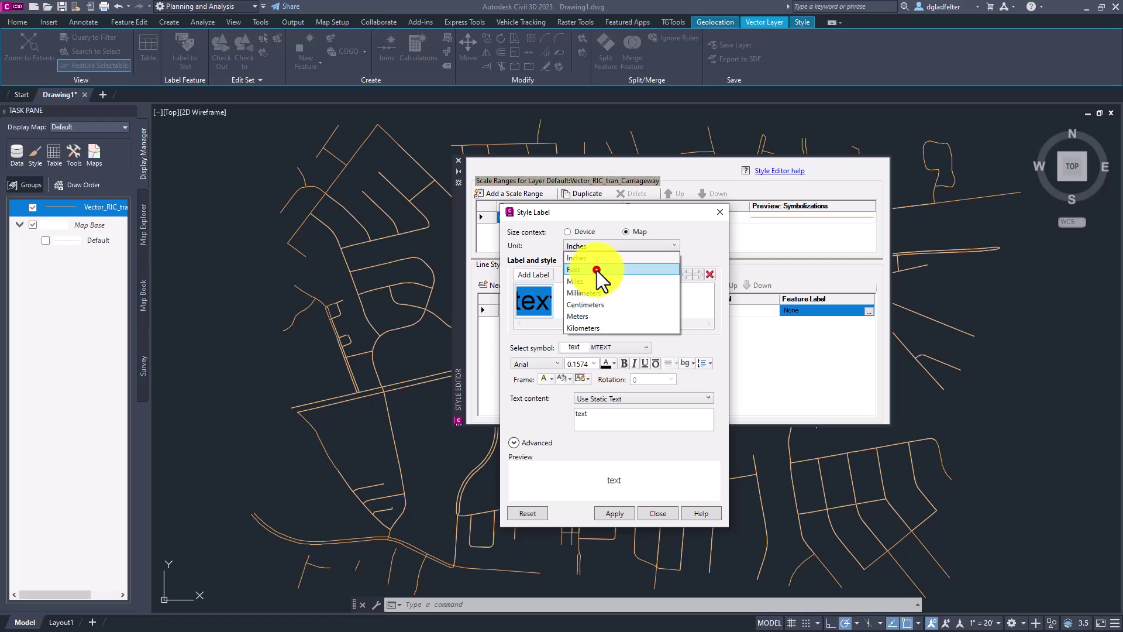
pyautogui.click(597, 271)
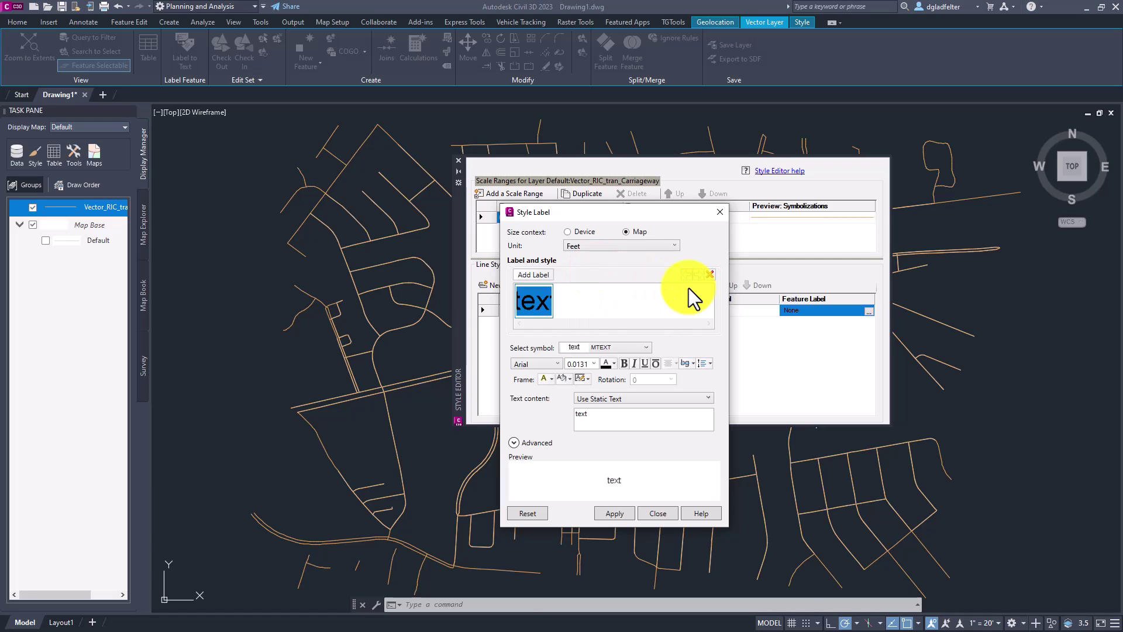
pyautogui.click(612, 349)
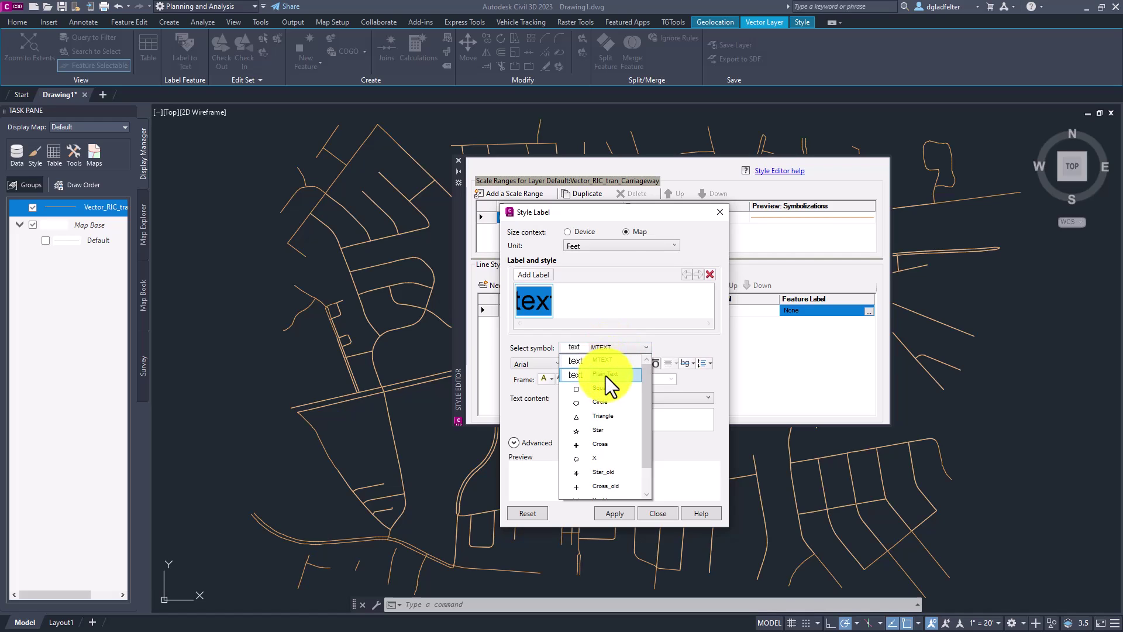
pyautogui.click(608, 364)
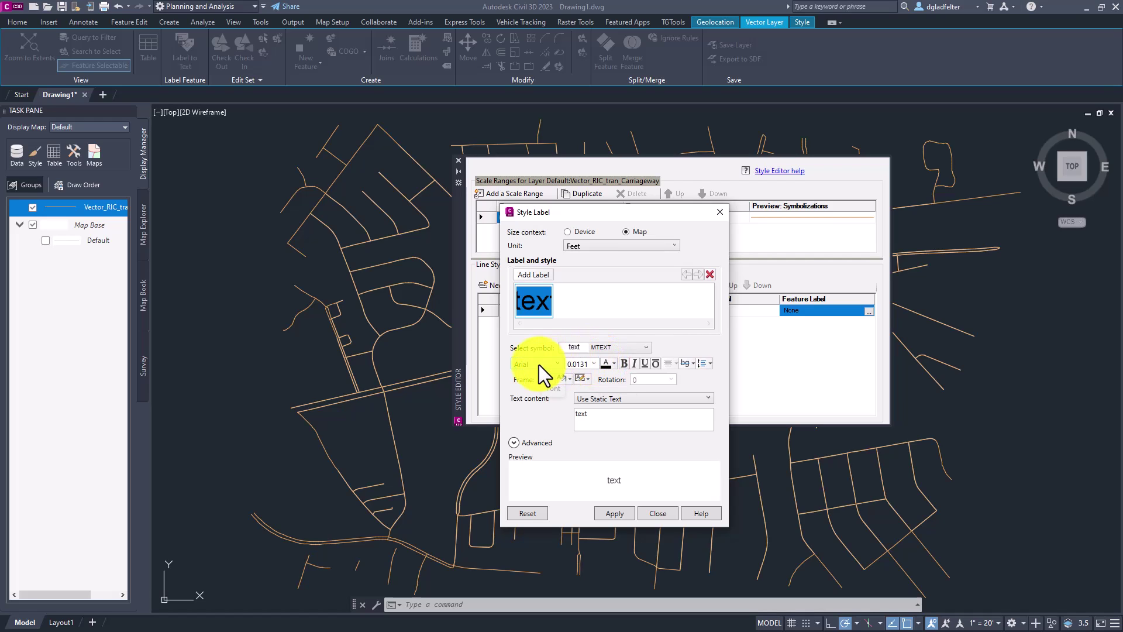
pyautogui.click(570, 364)
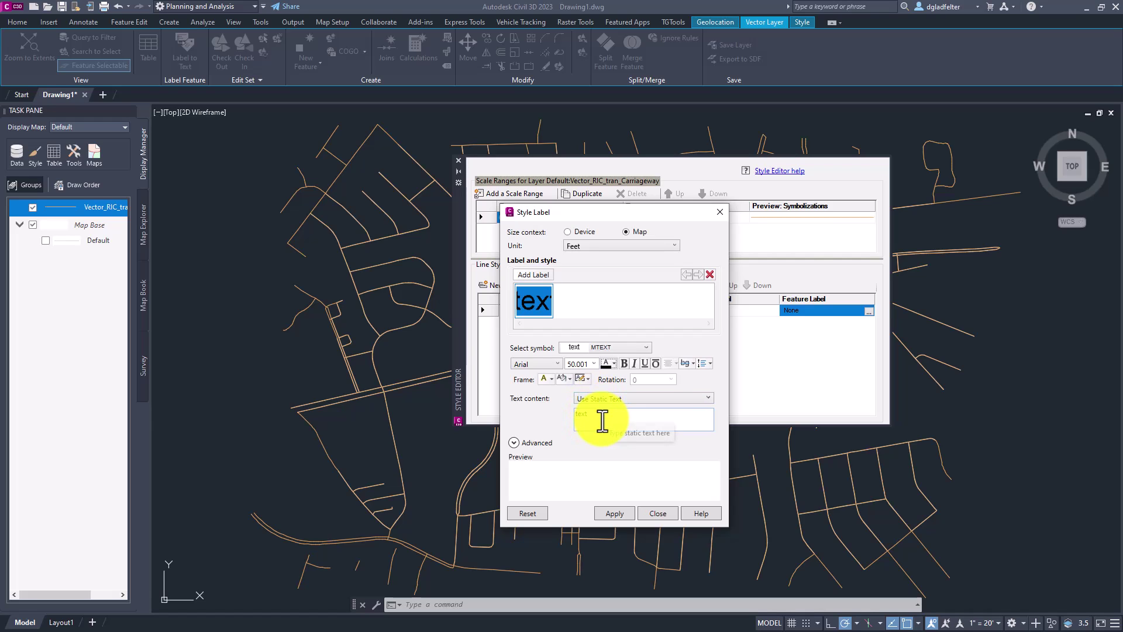
# Step: Apply a 50.001 label text height to the map and clear the static label text
pyautogui.click(601, 420)
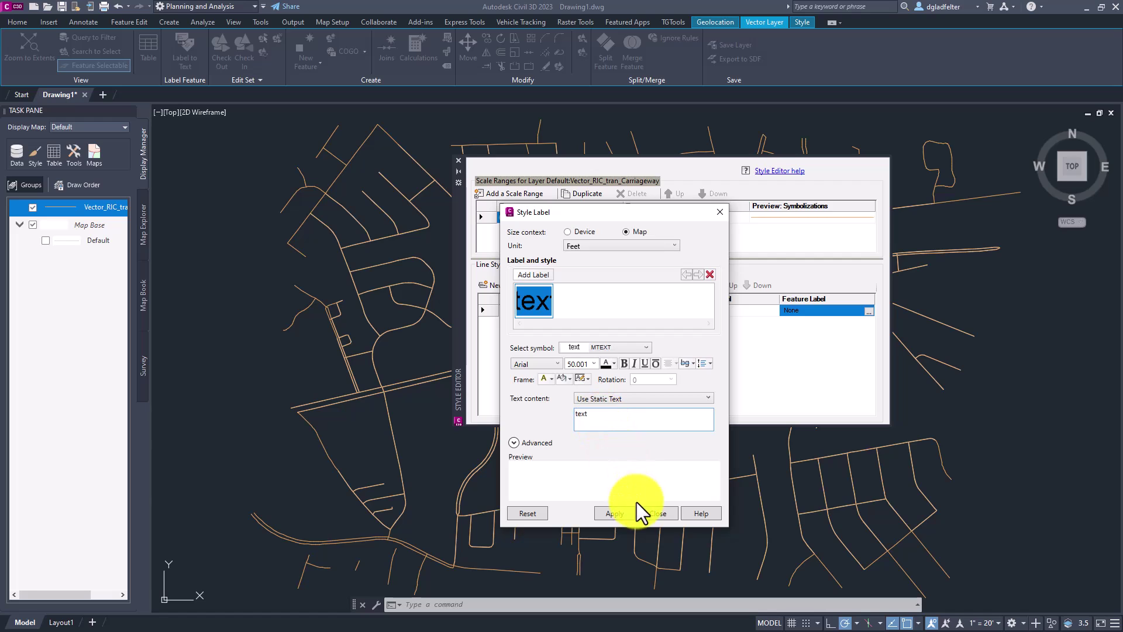
pyautogui.click(620, 513)
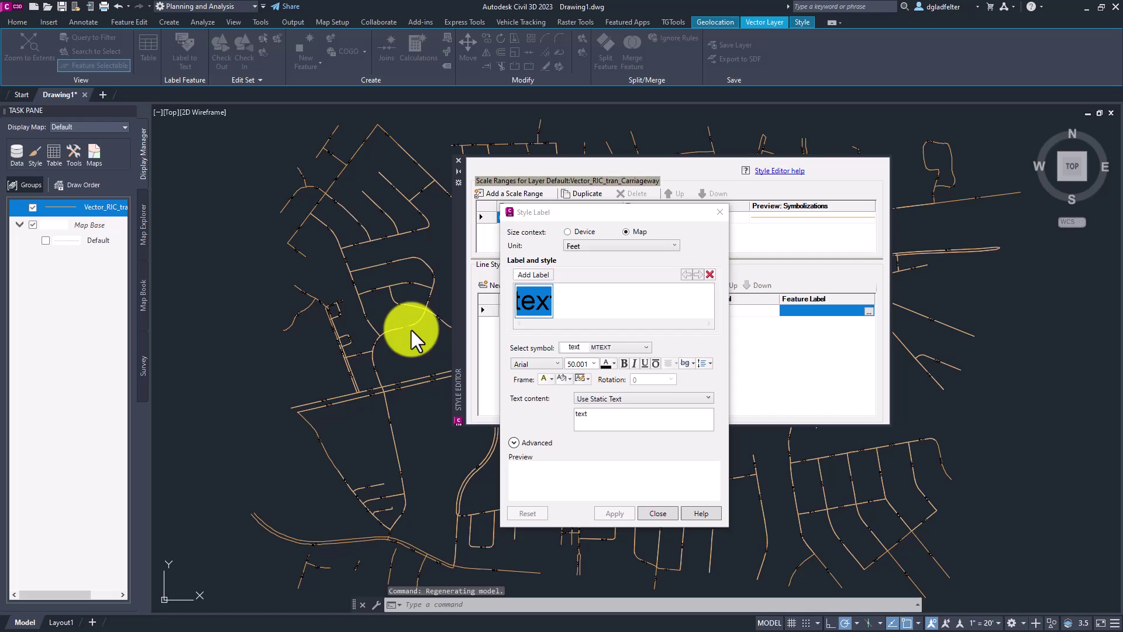
pyautogui.click(367, 381)
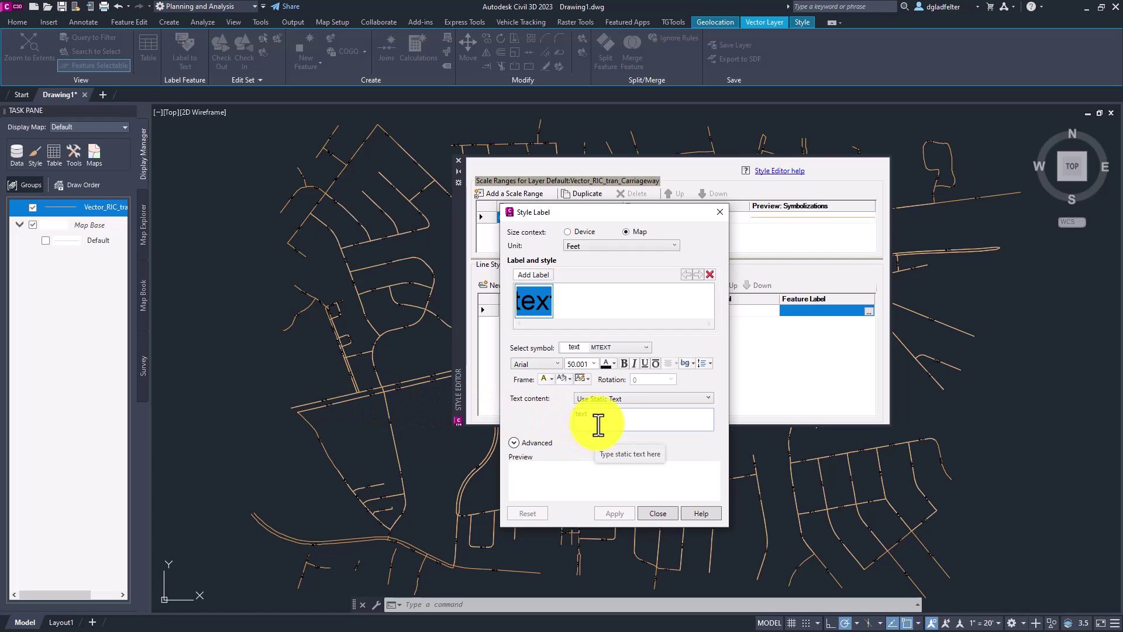
# Step: Make the labels white showing the FullName attribute, apply, and close the Style Label dialog
pyautogui.click(613, 363)
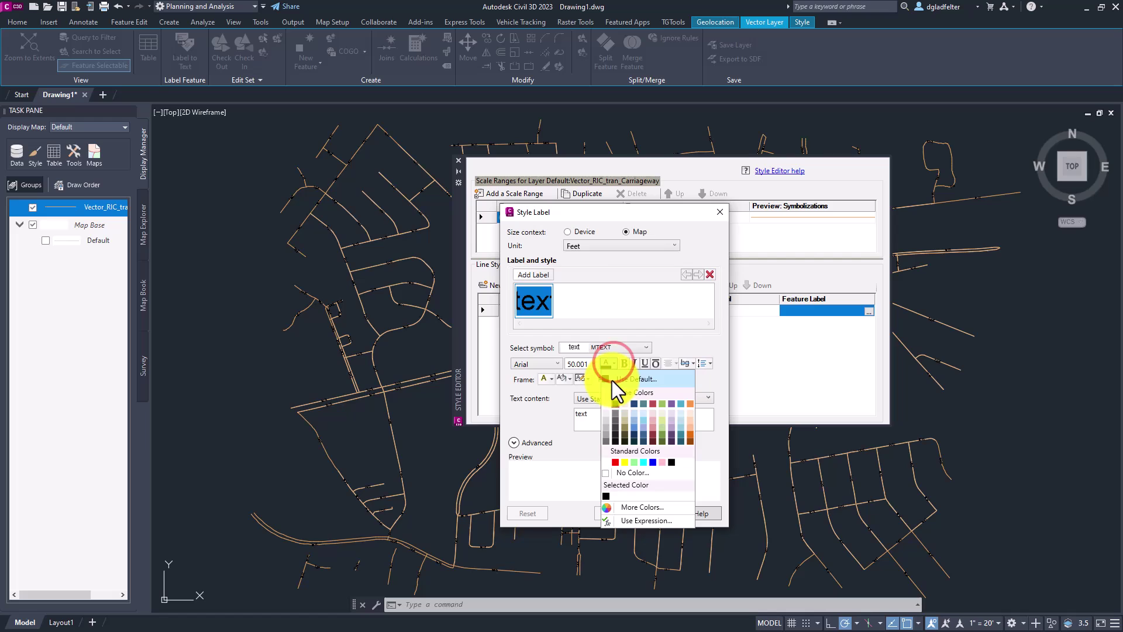
pyautogui.click(605, 405)
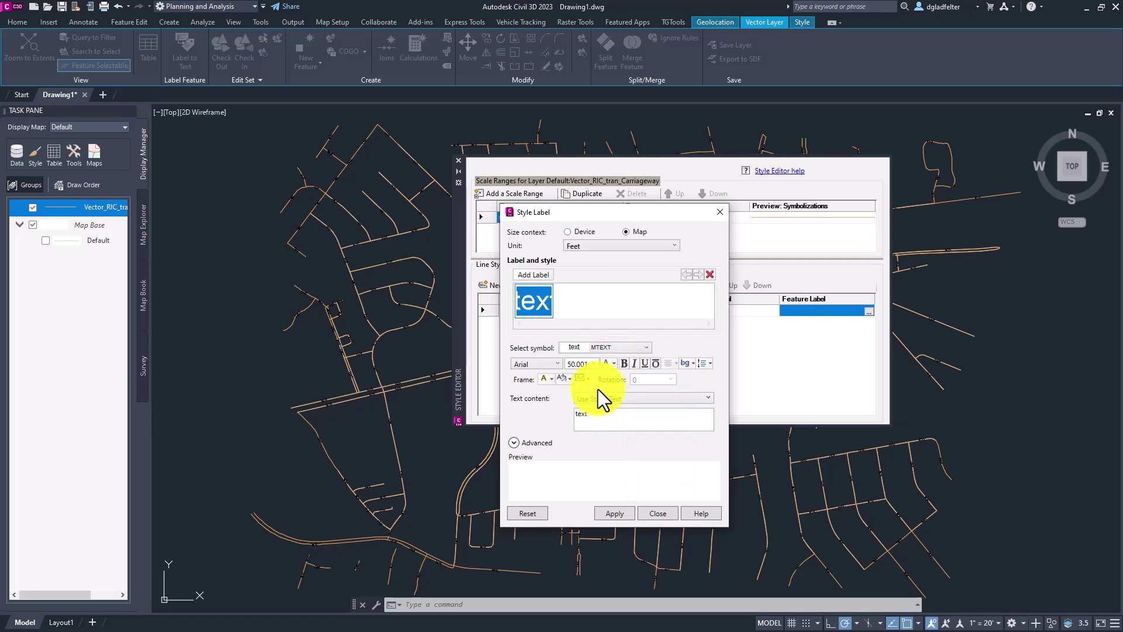
pyautogui.click(602, 398)
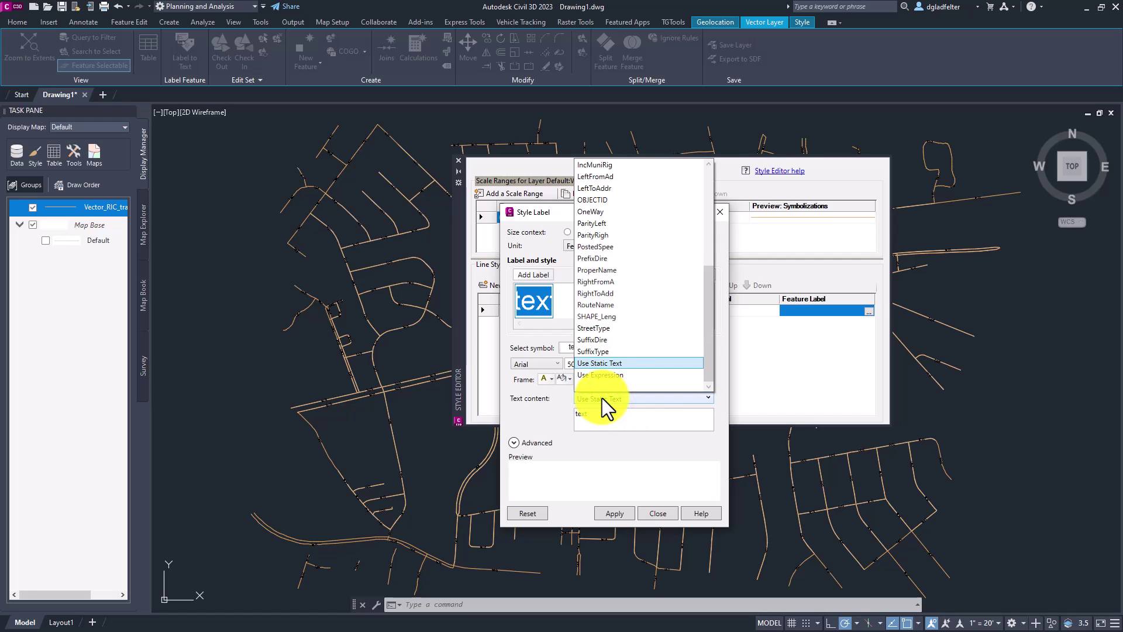
pyautogui.scroll(3, 610, 246)
pyautogui.scroll(2, 610, 240)
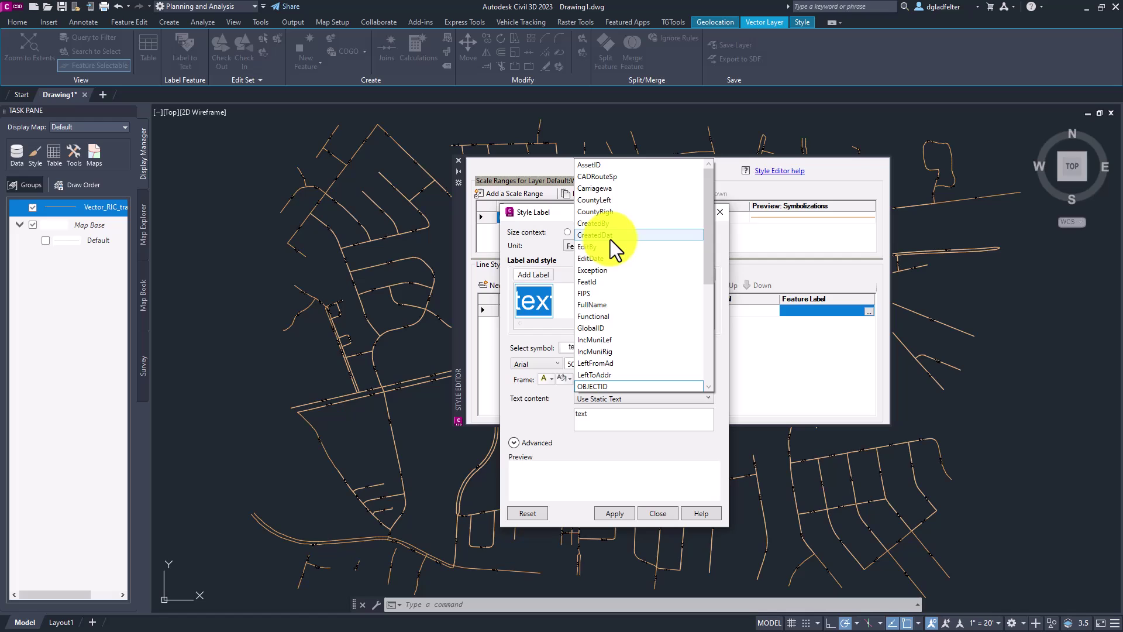
pyautogui.click(614, 305)
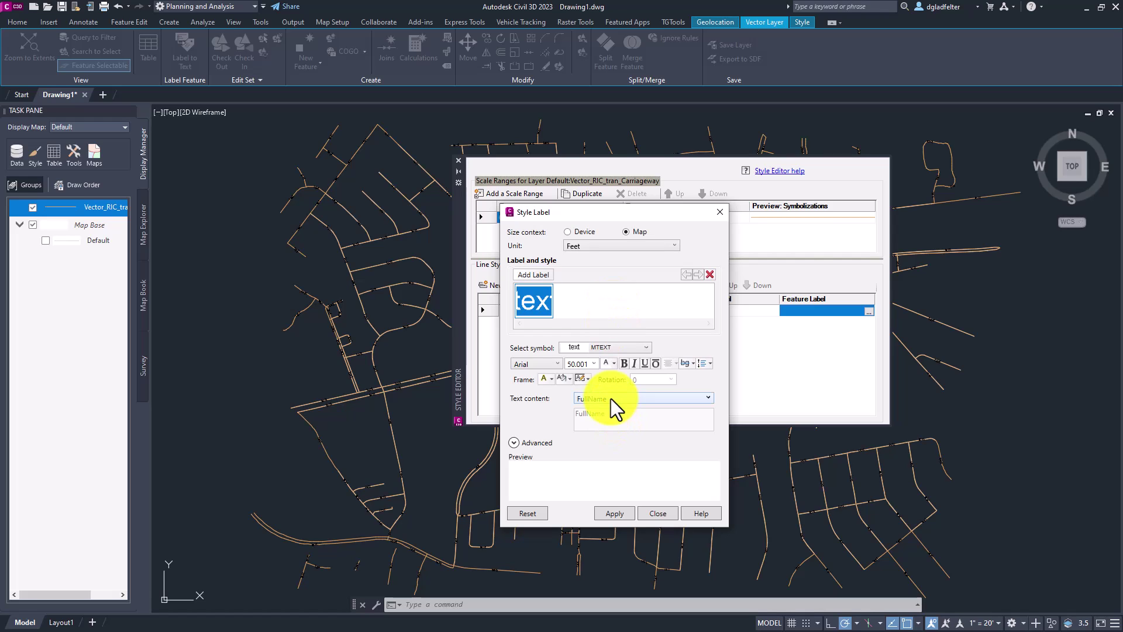
pyautogui.click(615, 512)
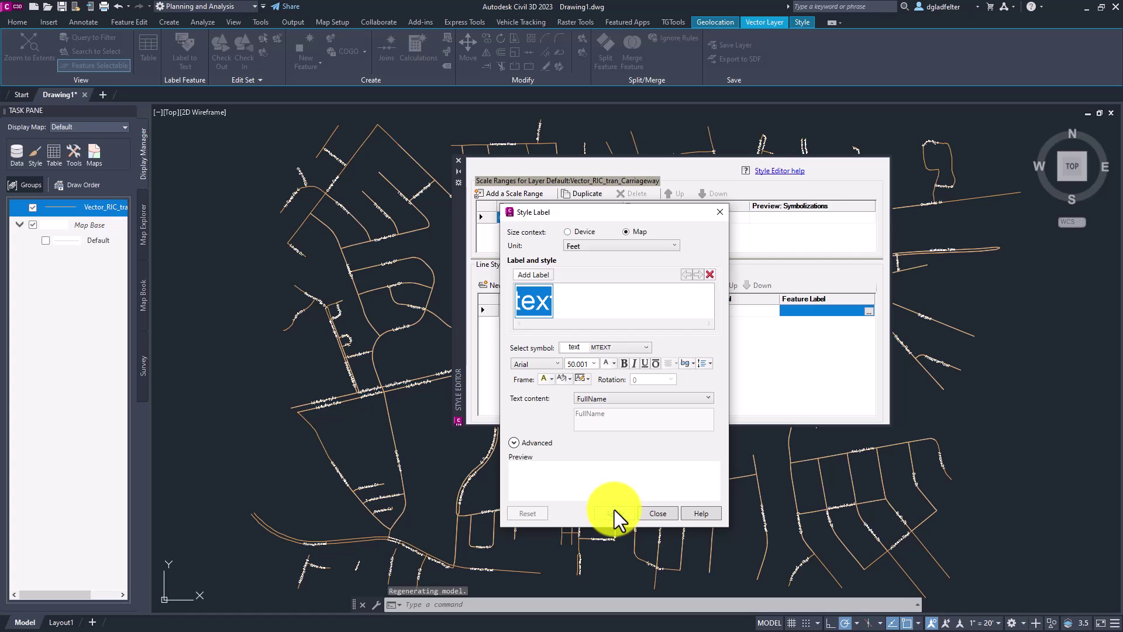
pyautogui.click(651, 513)
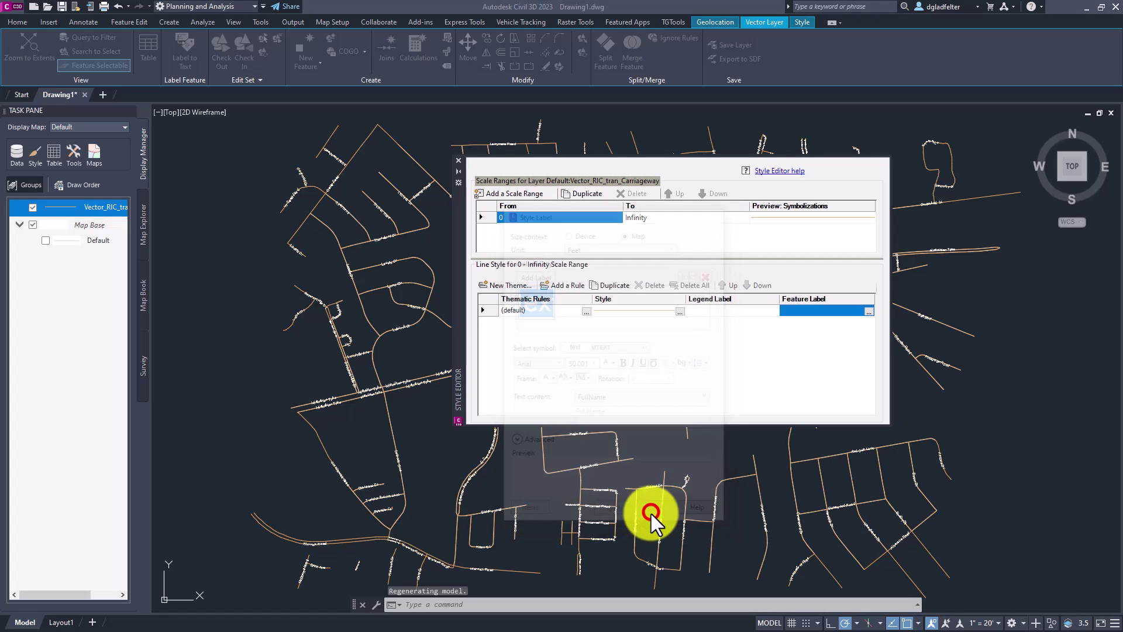
# Step: Close the Style Editor and zoom in near Distributor Dr to read the white street labels
pyautogui.click(460, 160)
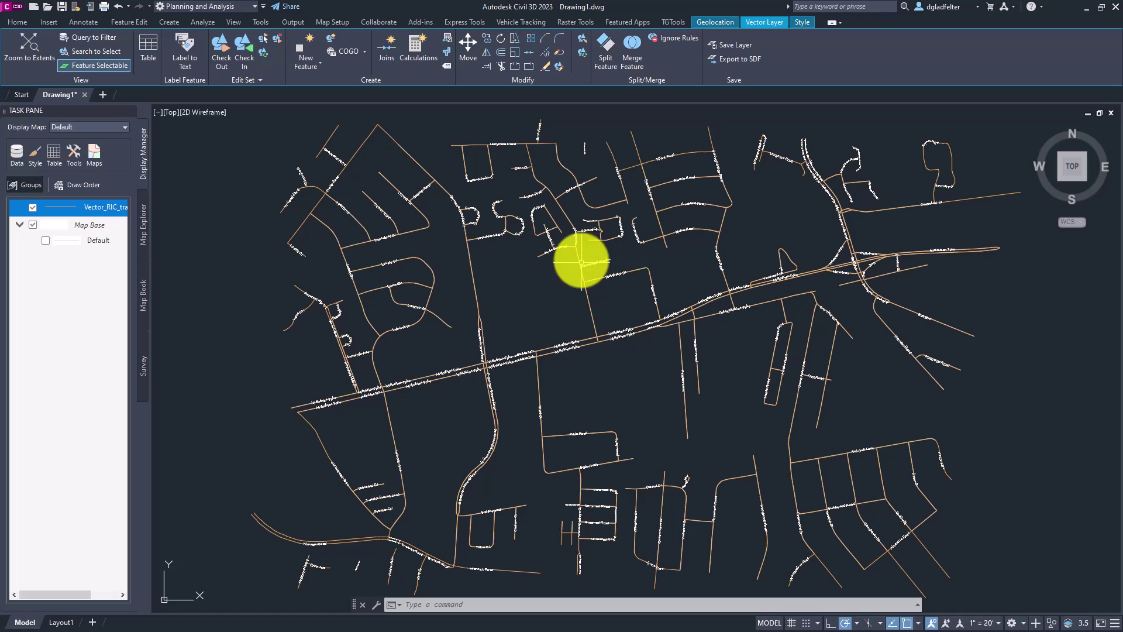
pyautogui.scroll(4, 634, 284)
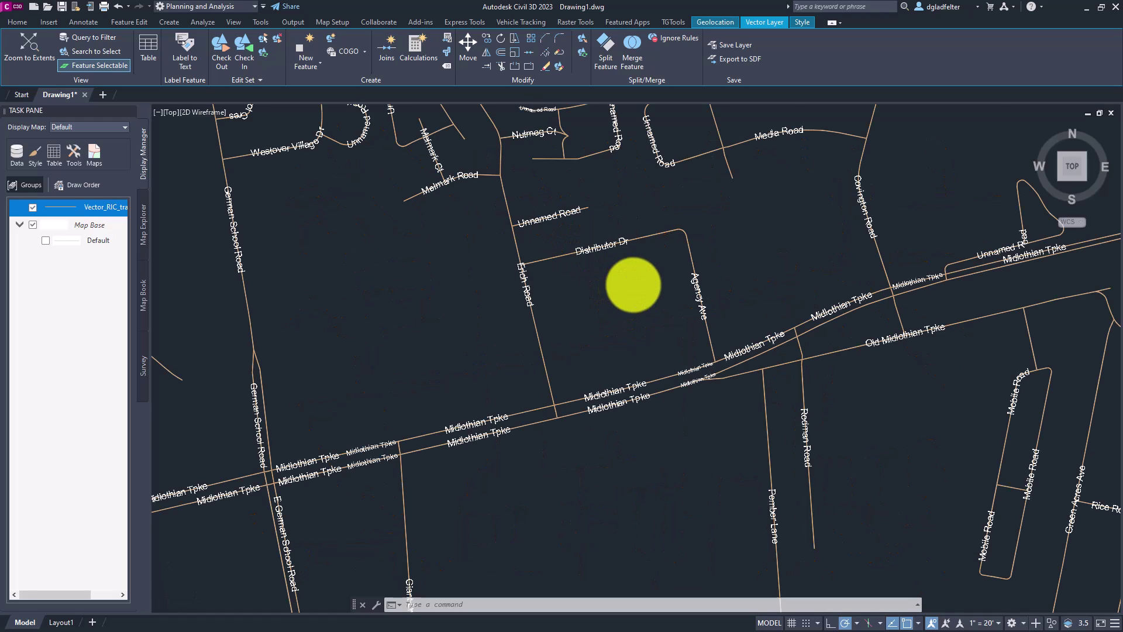
pyautogui.scroll(2, 634, 285)
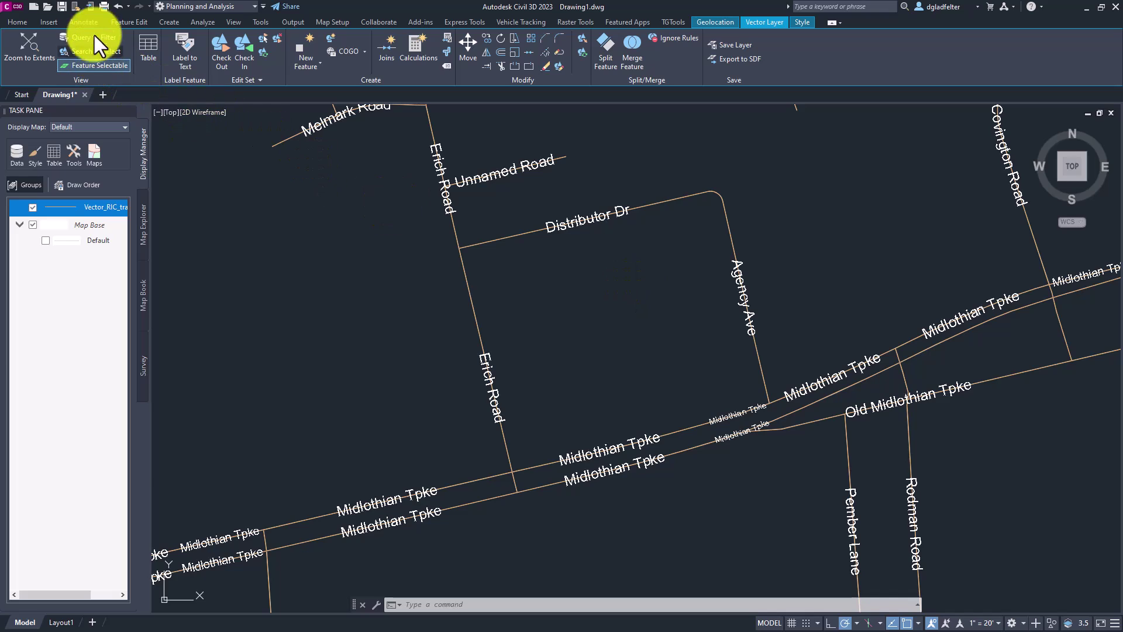
# Step: Set up Label to Text conversion to Mtext from Vector_RIC_tran_Carriageway onto a new AutoCAD layer
pyautogui.click(82, 22)
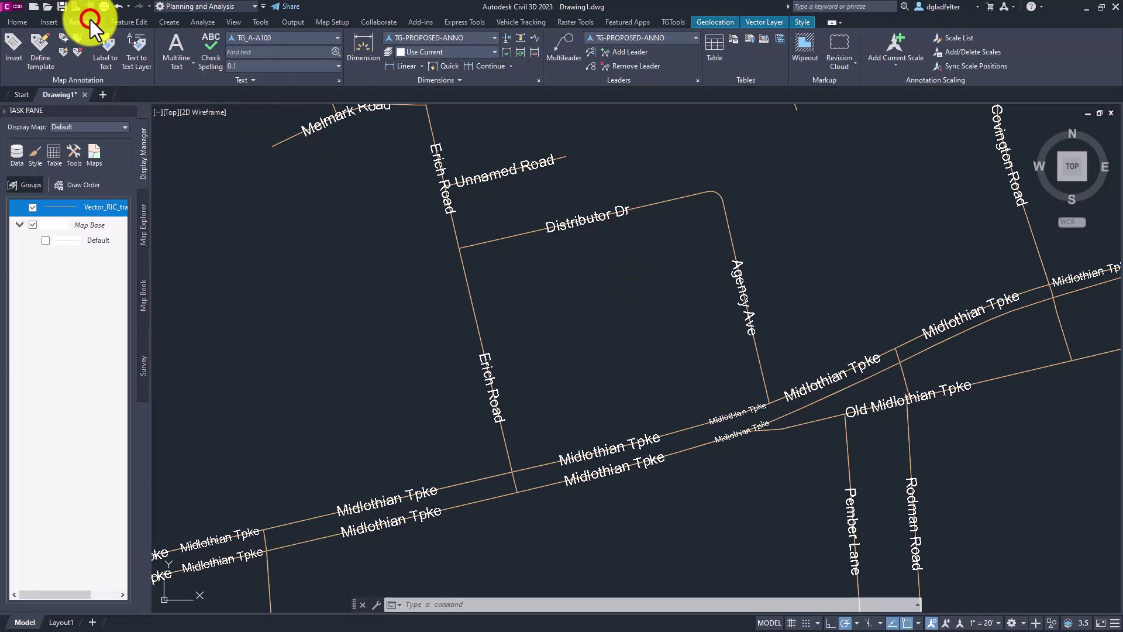
pyautogui.click(104, 62)
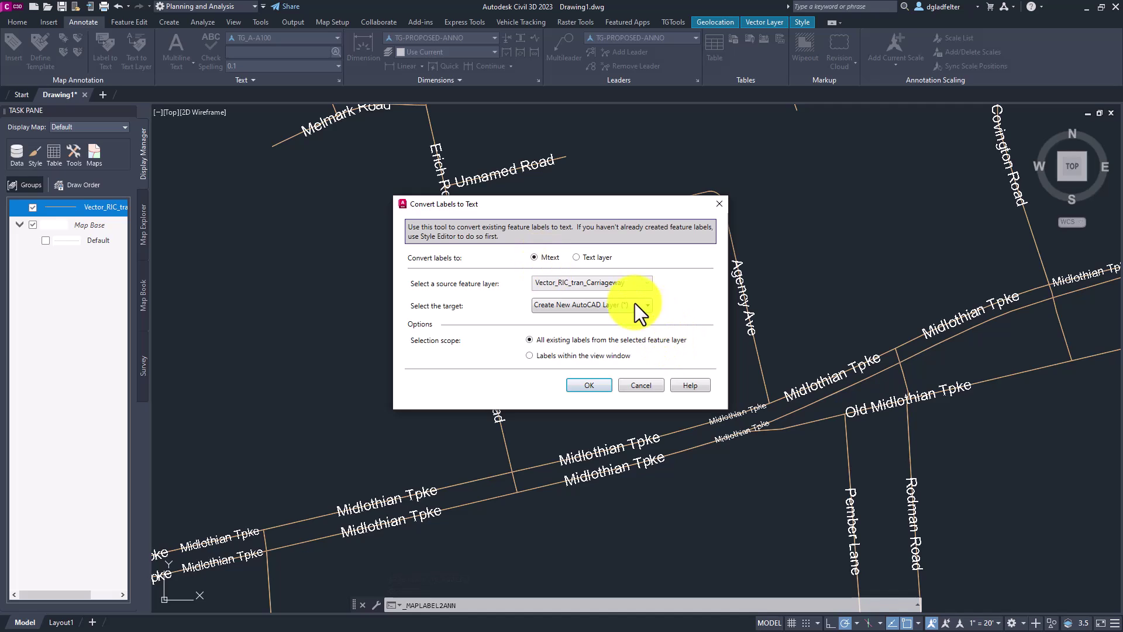
pyautogui.click(609, 286)
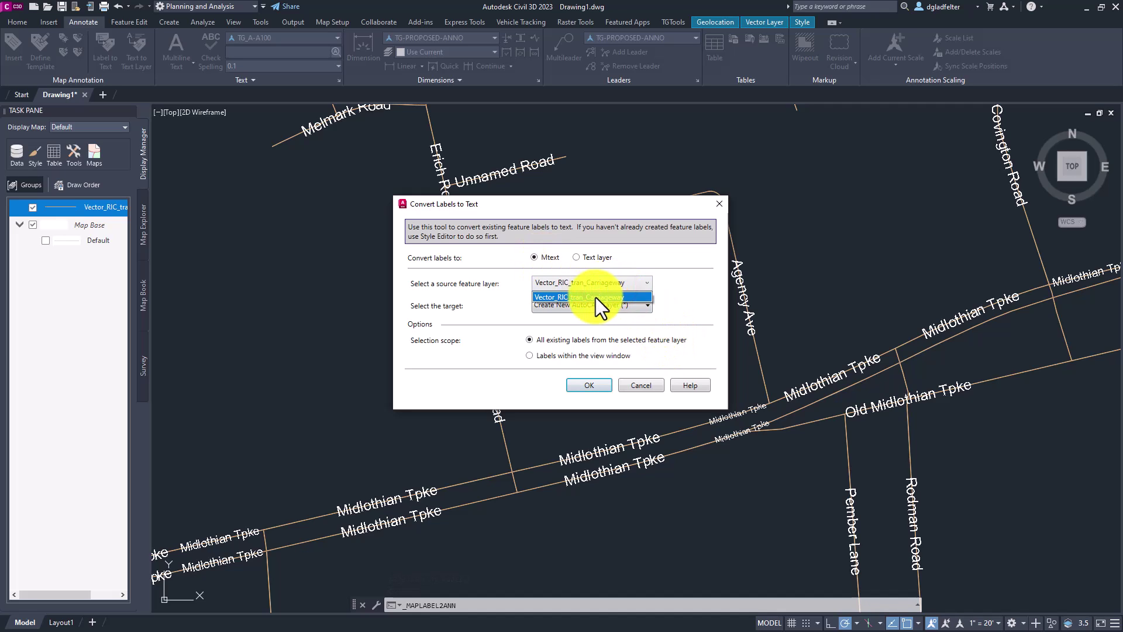
pyautogui.click(597, 297)
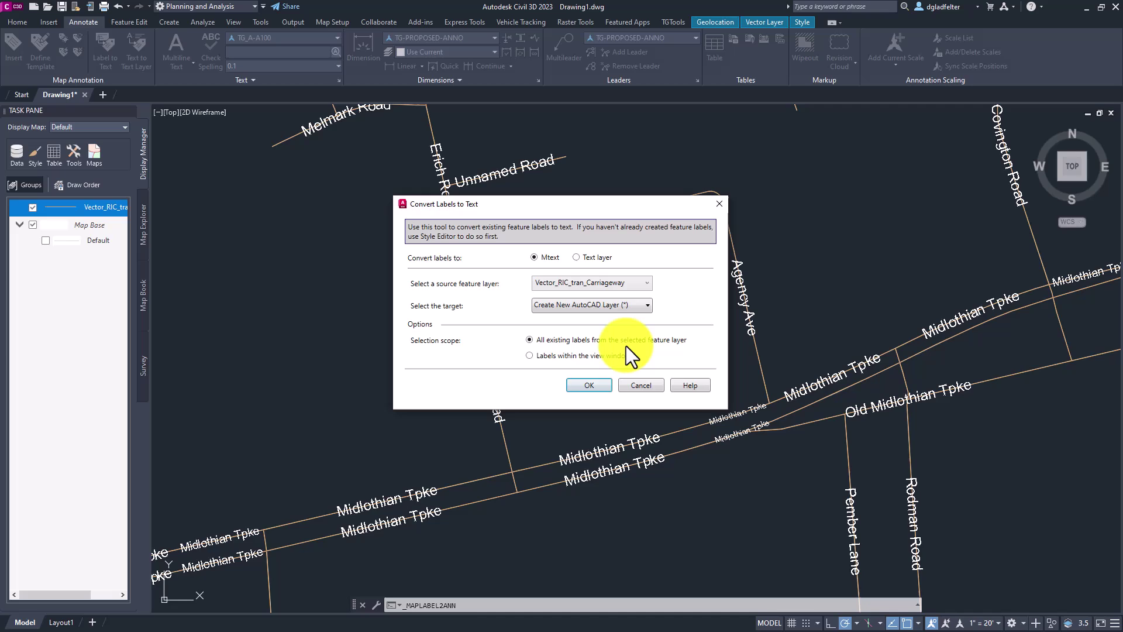
# Step: Convert all labels to MText and verify in Properties that Distributor Dr is MText at height 35
pyautogui.click(591, 385)
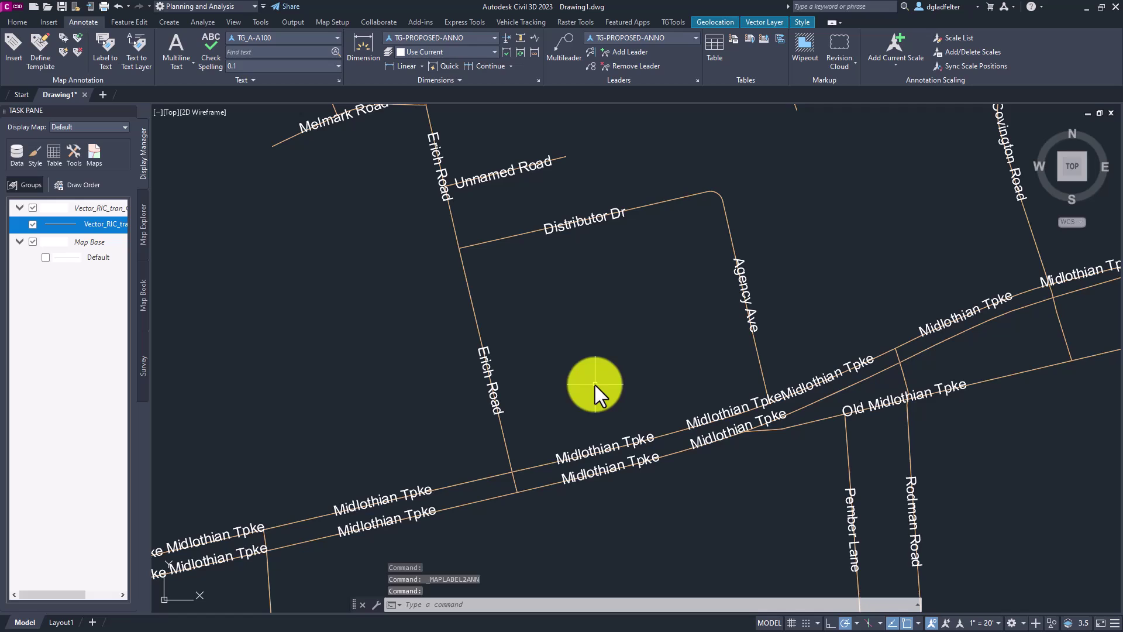
pyautogui.click(553, 230)
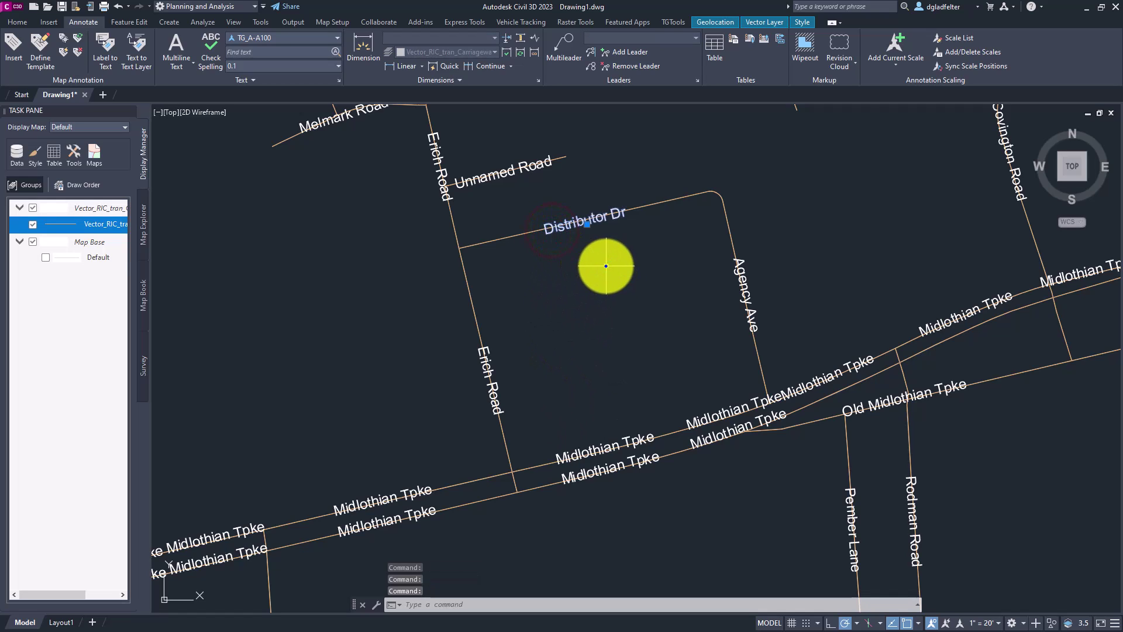
pyautogui.rightClick(608, 267)
pyautogui.click(650, 355)
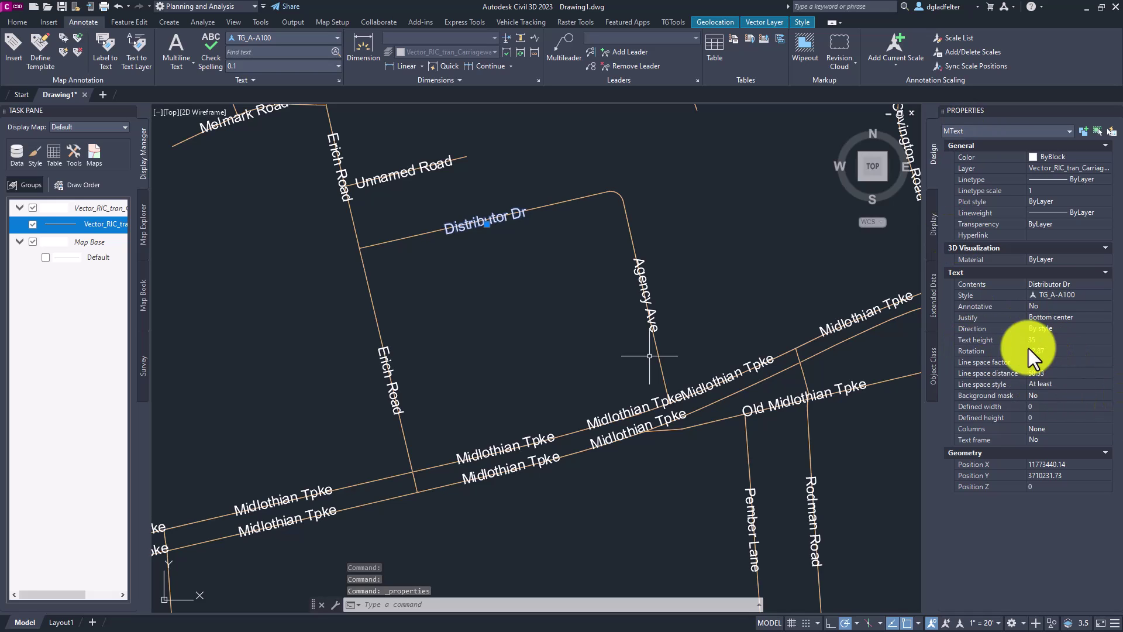
pyautogui.scroll(-2, 752, 267)
pyautogui.scroll(-1, 737, 258)
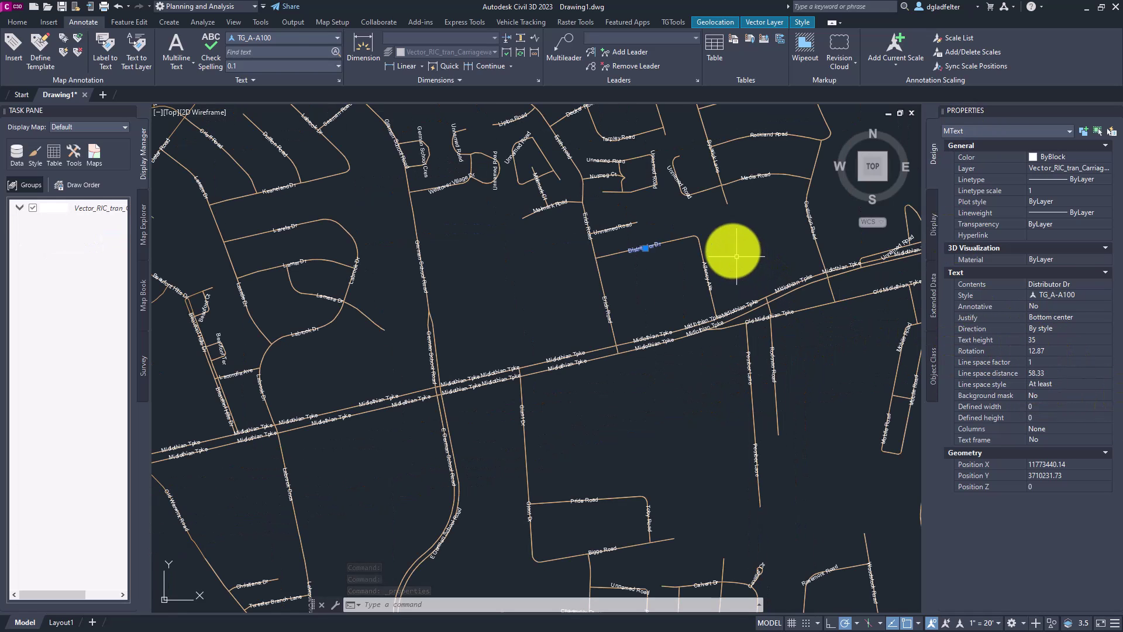
pyautogui.scroll(-1, 726, 287)
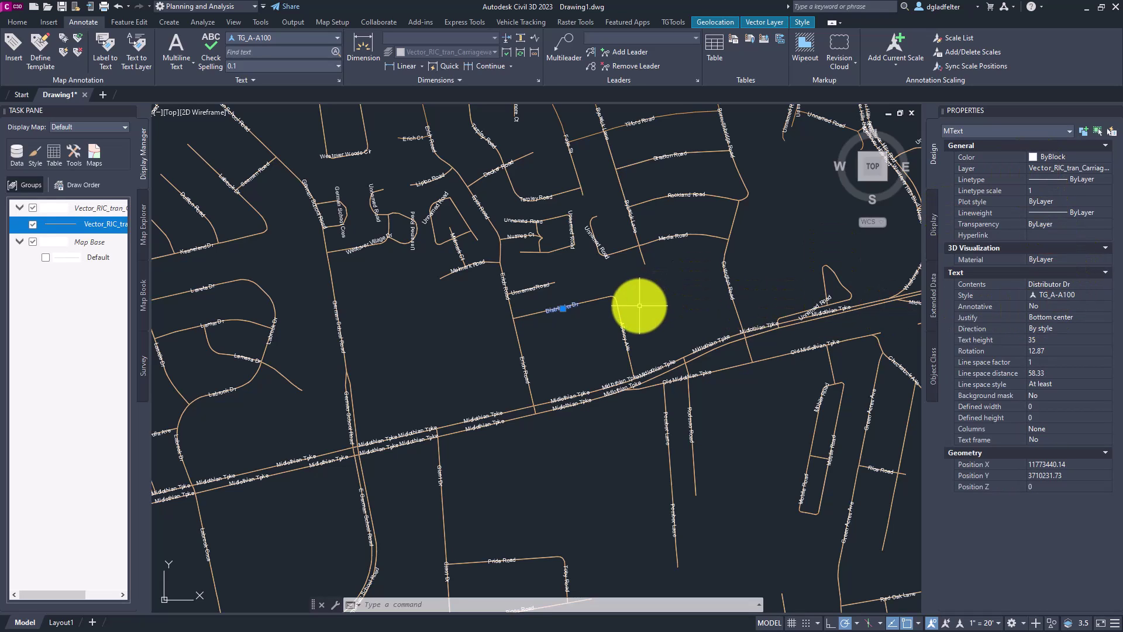
pyautogui.press('Escape')
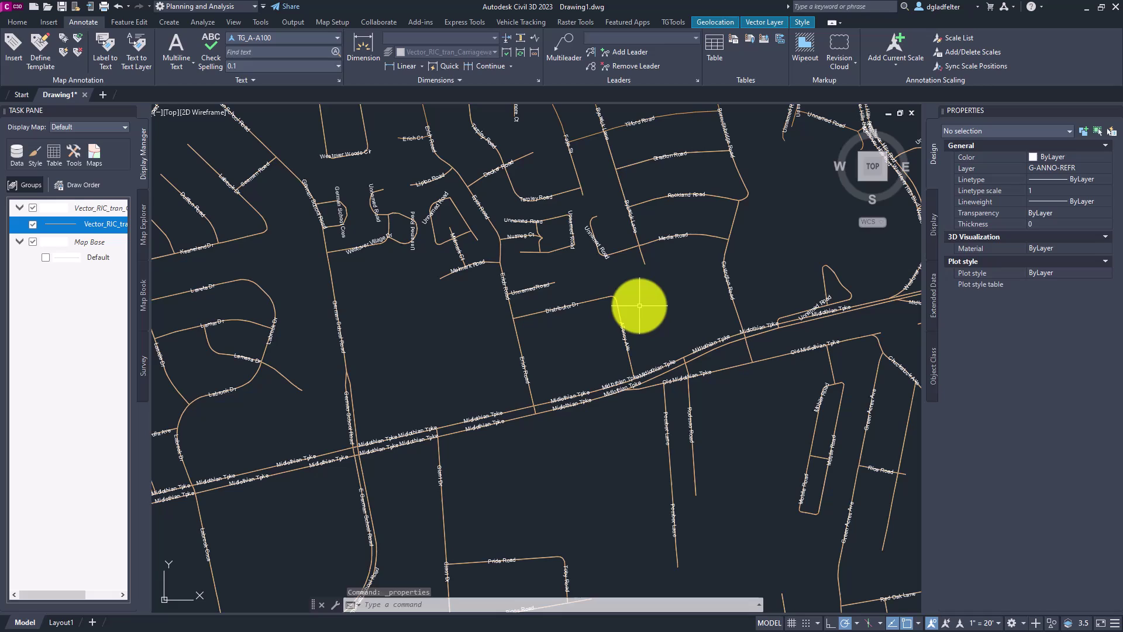